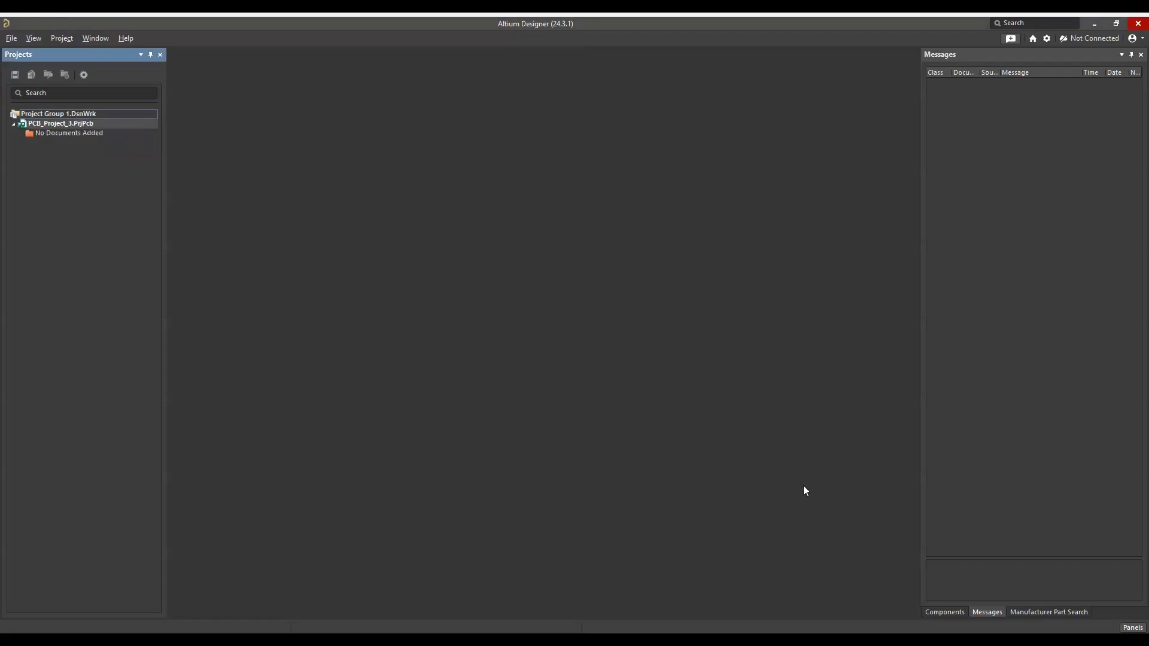
# Add a new PCB document to the PCB_Project_3 project.
pyautogui.rightClick(99, 124)
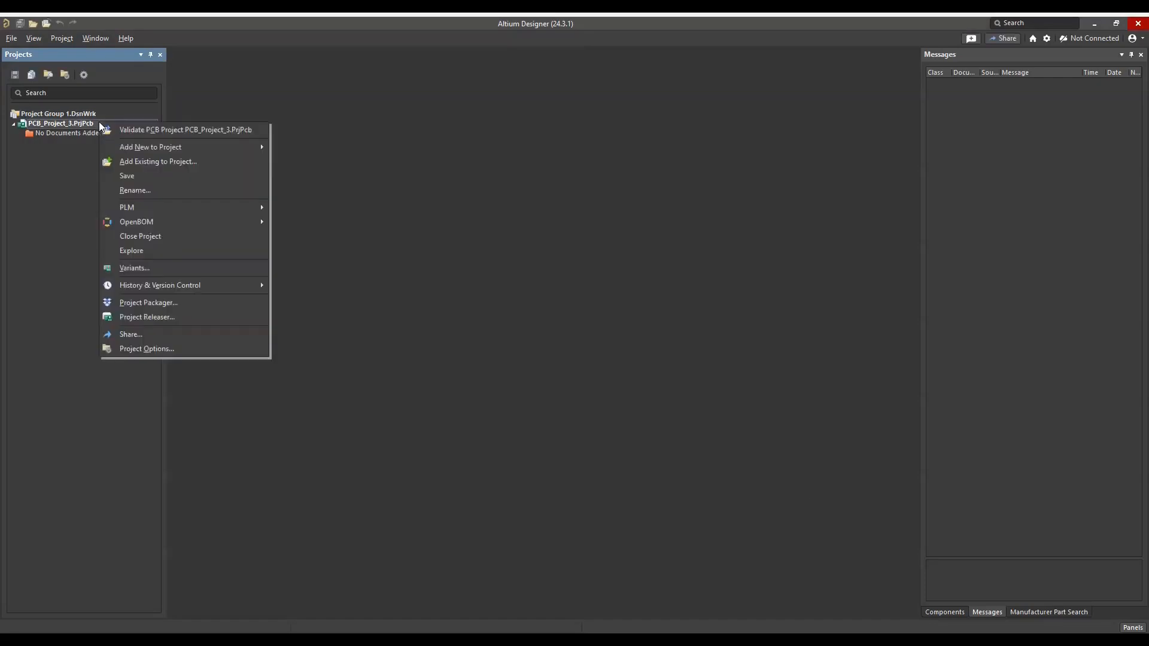
pyautogui.moveTo(245, 150)
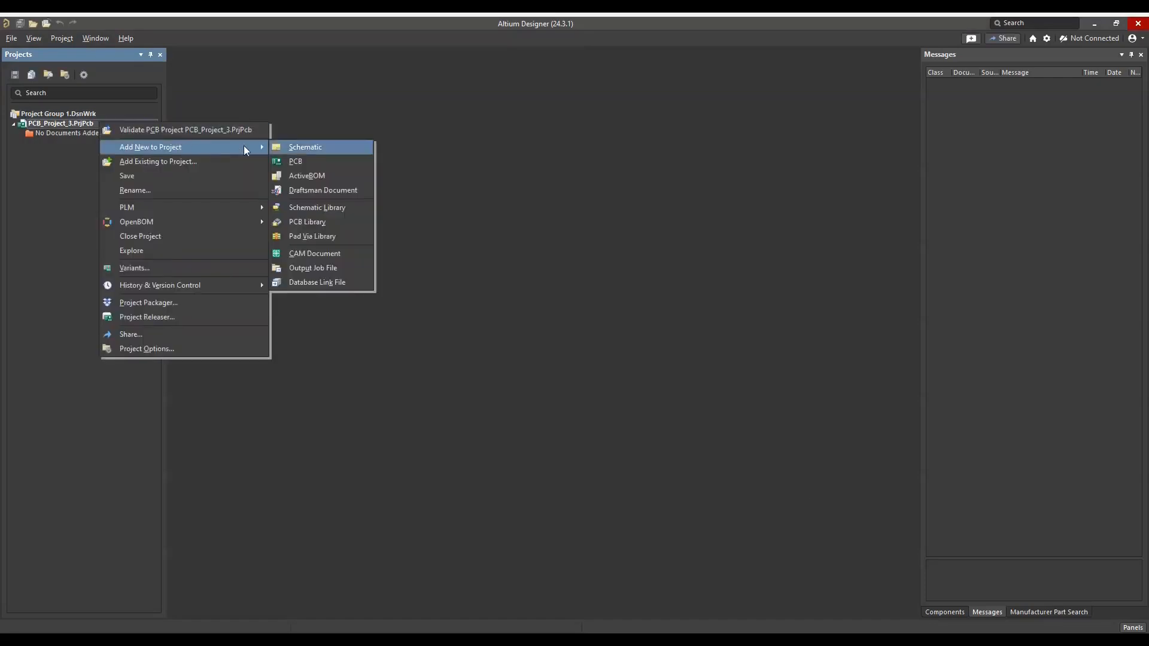
pyautogui.click(336, 164)
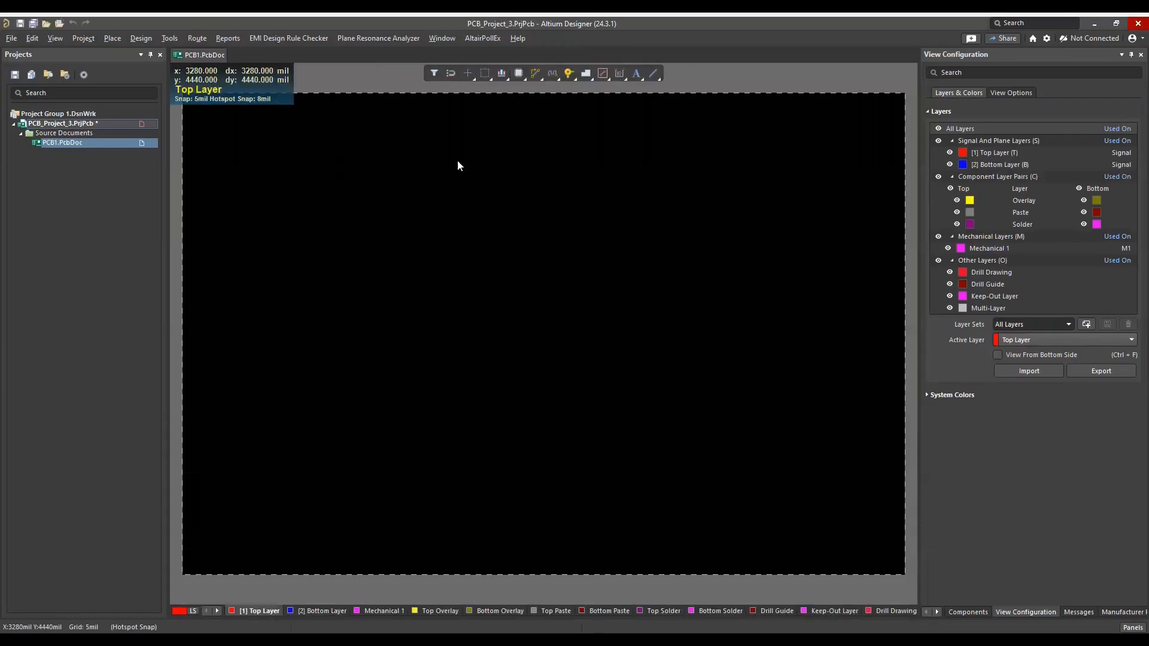
# Set the snap grid of the new PCB document to 100 mil.
pyautogui.keyDown('ctrl'); pyautogui.scroll(-2, 457, 166); pyautogui.keyUp('ctrl')
pyautogui.moveTo(458, 166); pyautogui.dragTo(474, 192, button='right')
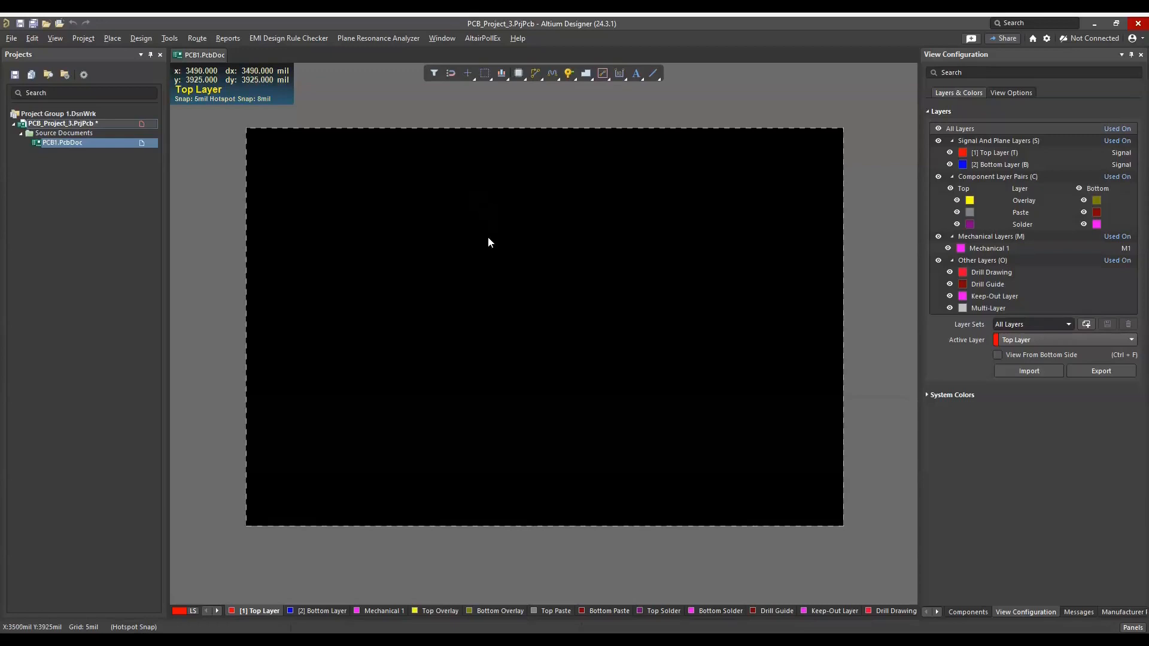
pyautogui.press('g')
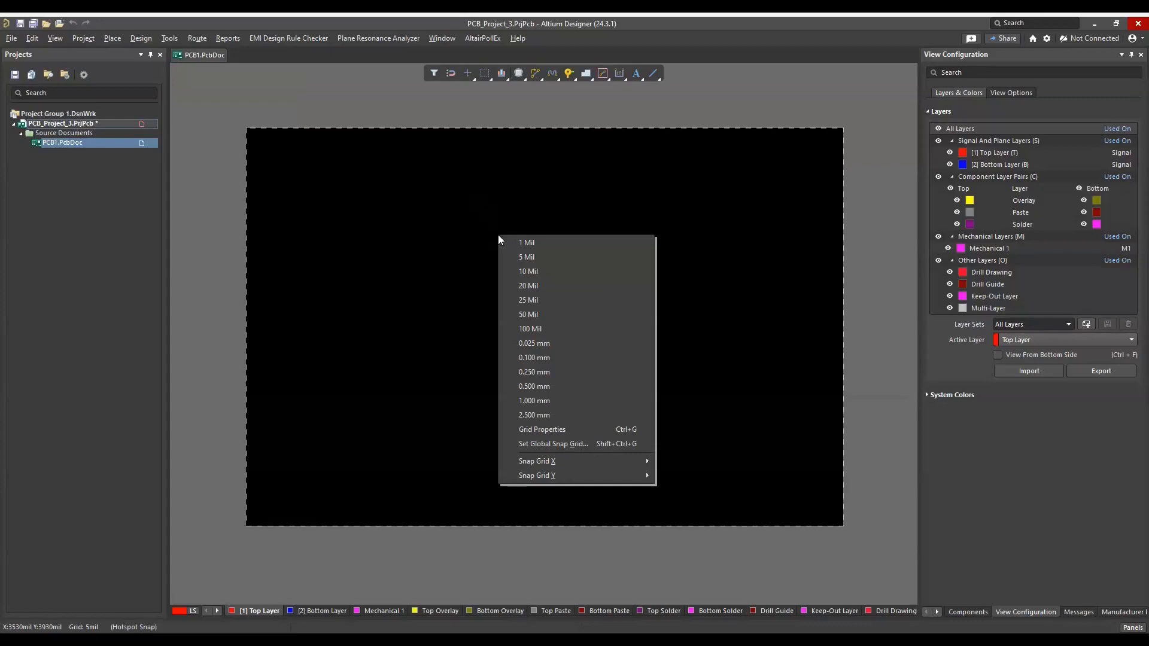
pyautogui.click(527, 329)
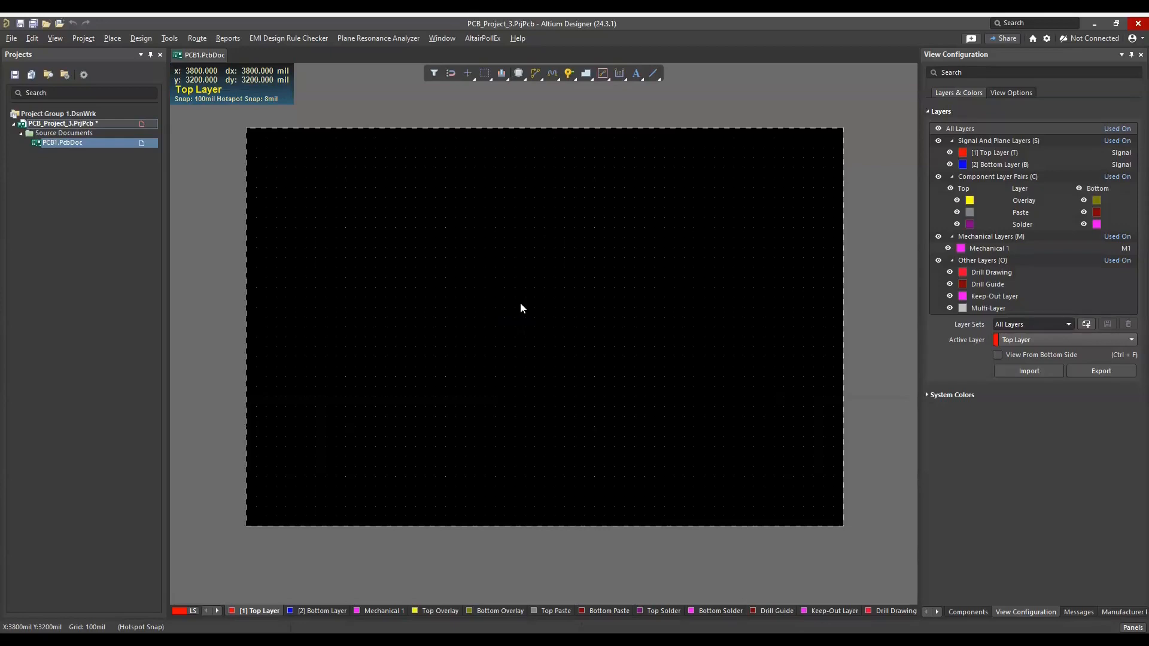
# Set the PCB's relative origin at the lower-left corner of the board.
pyautogui.click(32, 38)
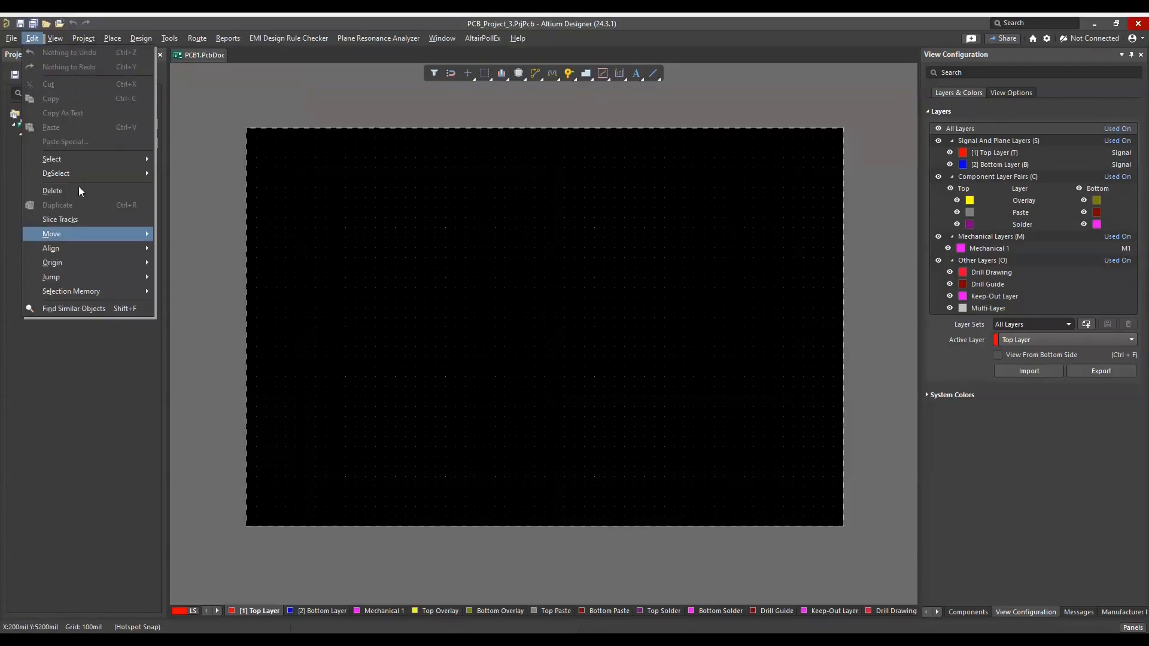
pyautogui.moveTo(98, 262)
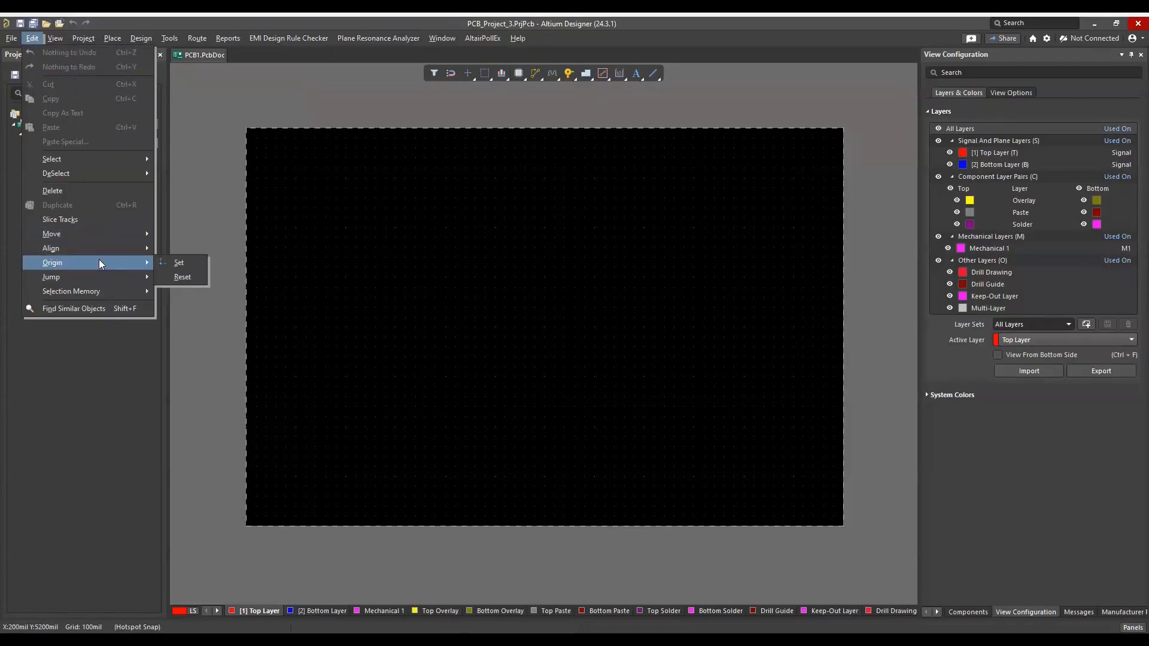
pyautogui.click(180, 263)
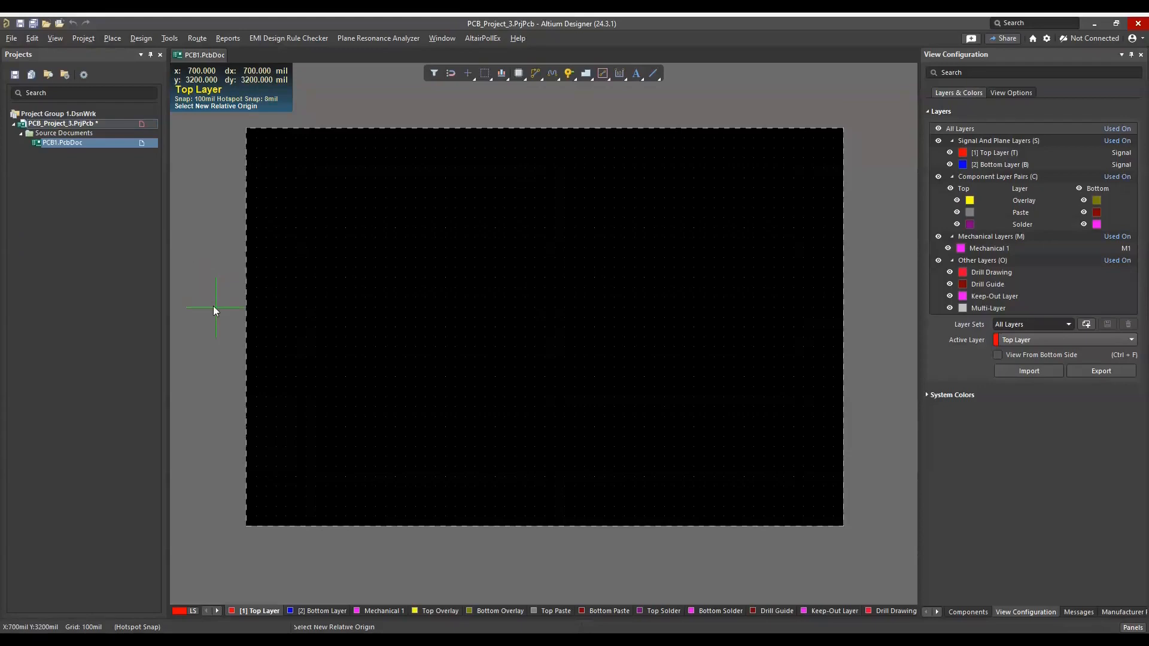
pyautogui.press('Down')
pyautogui.press('Down')
pyautogui.press('Down')
pyautogui.press('Down')
pyautogui.click(248, 525)
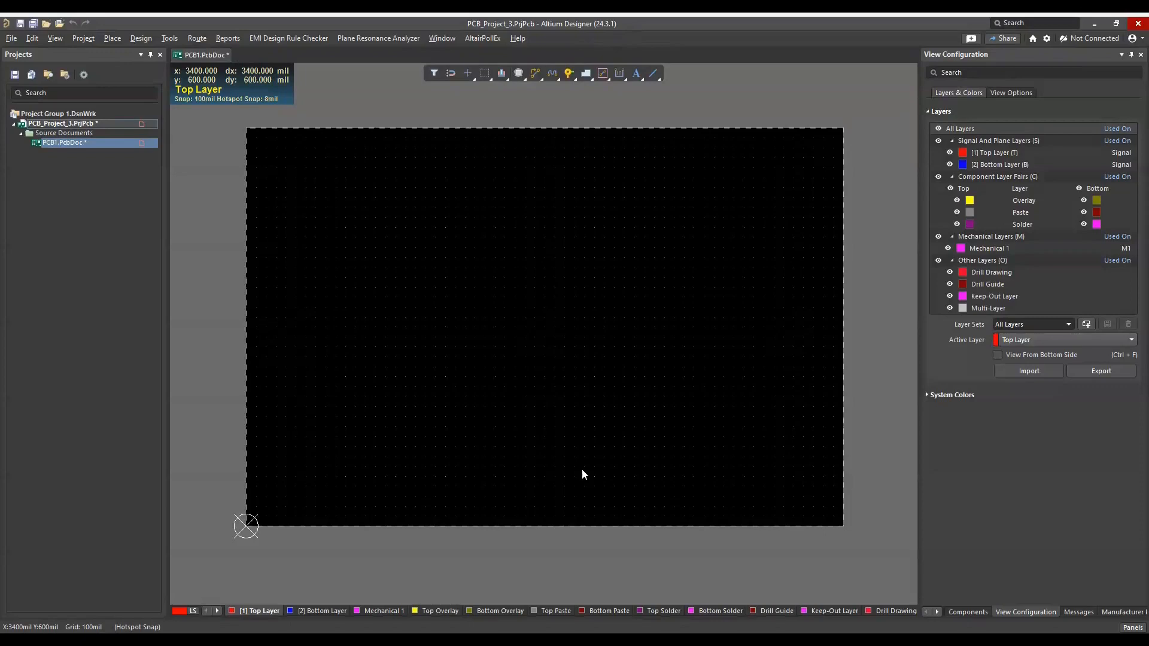
# Switch the PCB document to Board Planning Mode.
pyautogui.keyDown('ctrl'); pyautogui.scroll(-1, 584, 474); pyautogui.keyUp('ctrl')
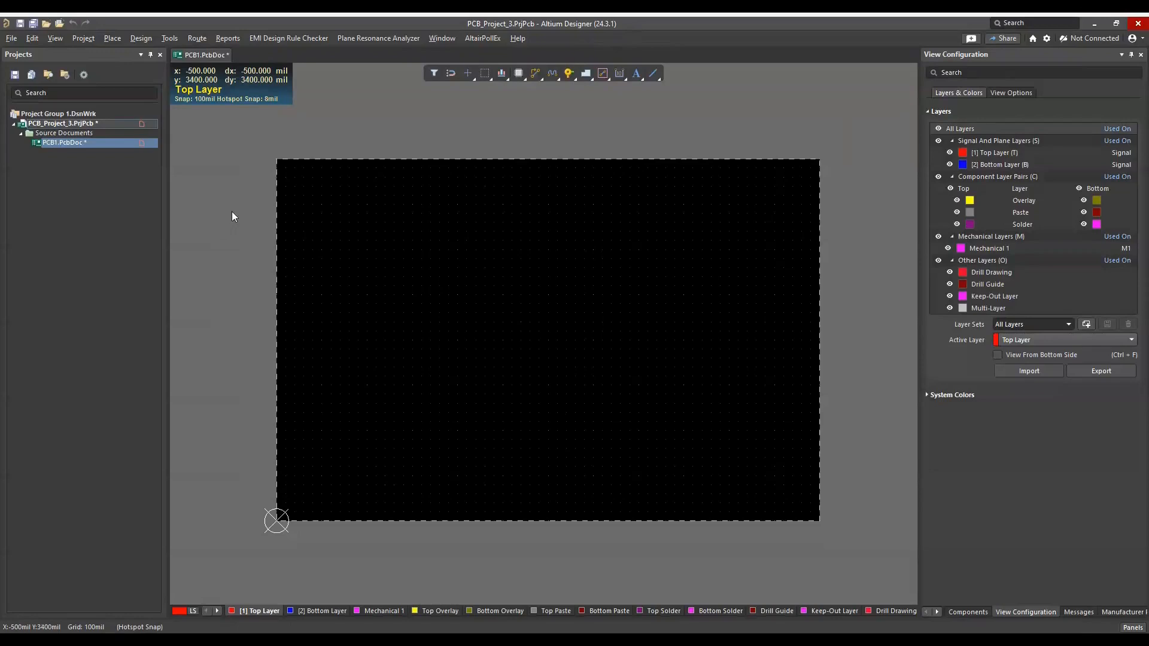
pyautogui.click(52, 39)
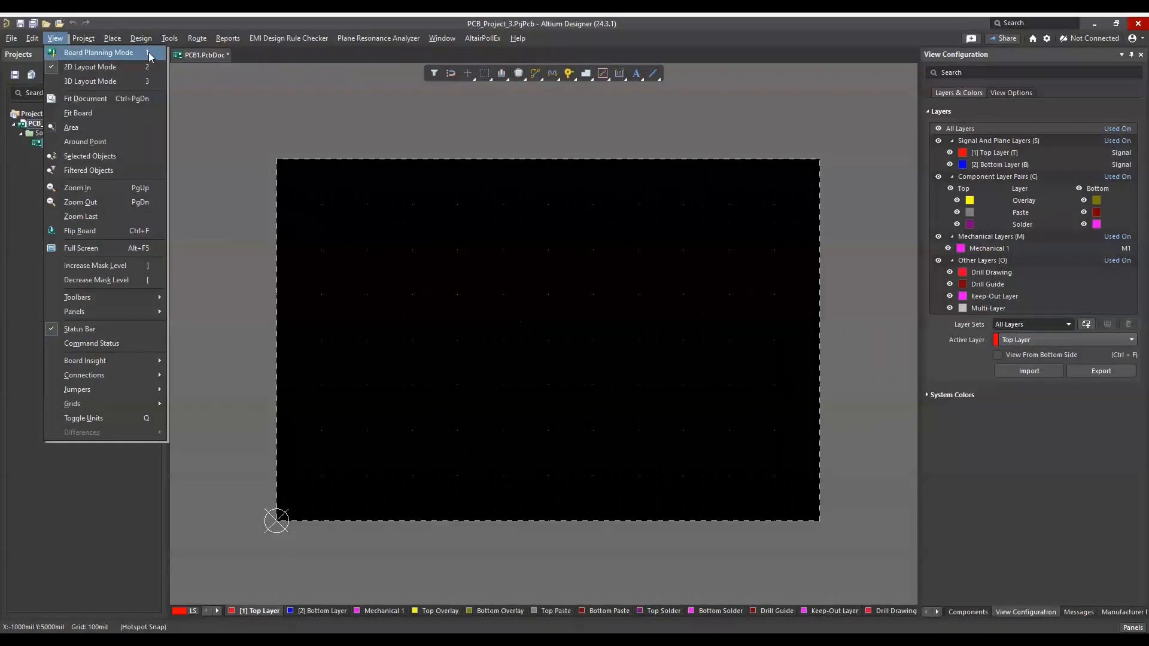
pyautogui.press('1')
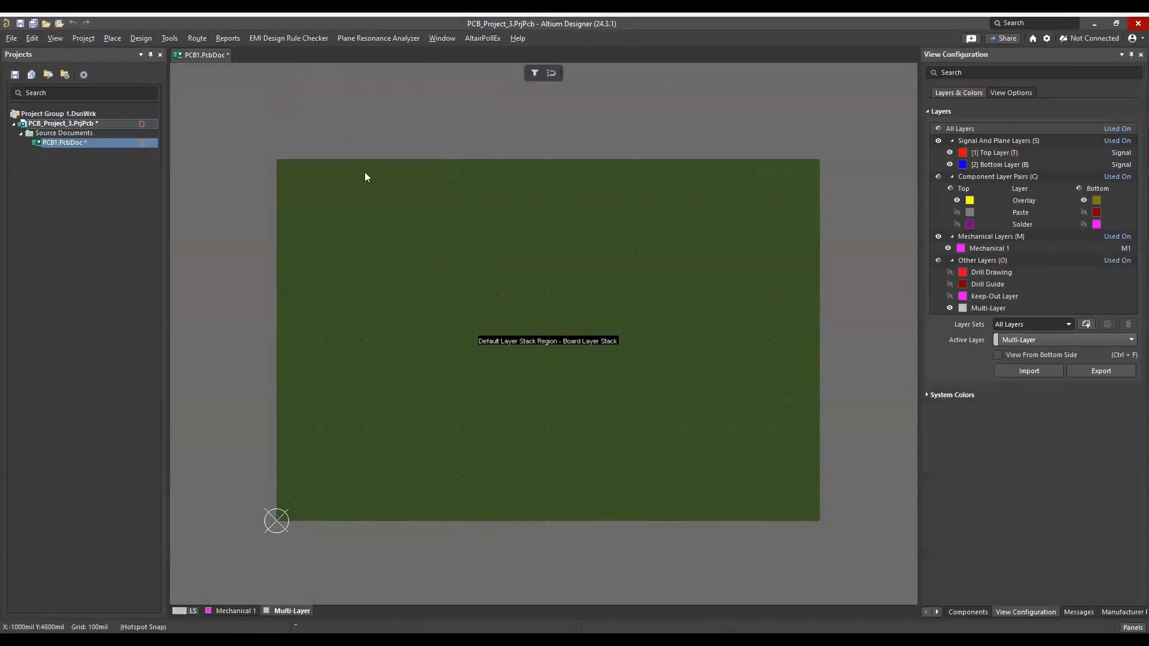
# Edit the board shape to a 3000 by 3000 mil square by moving its upper edge to Y 3000 mil and right edge to X 3000 mil.
pyautogui.click(141, 41)
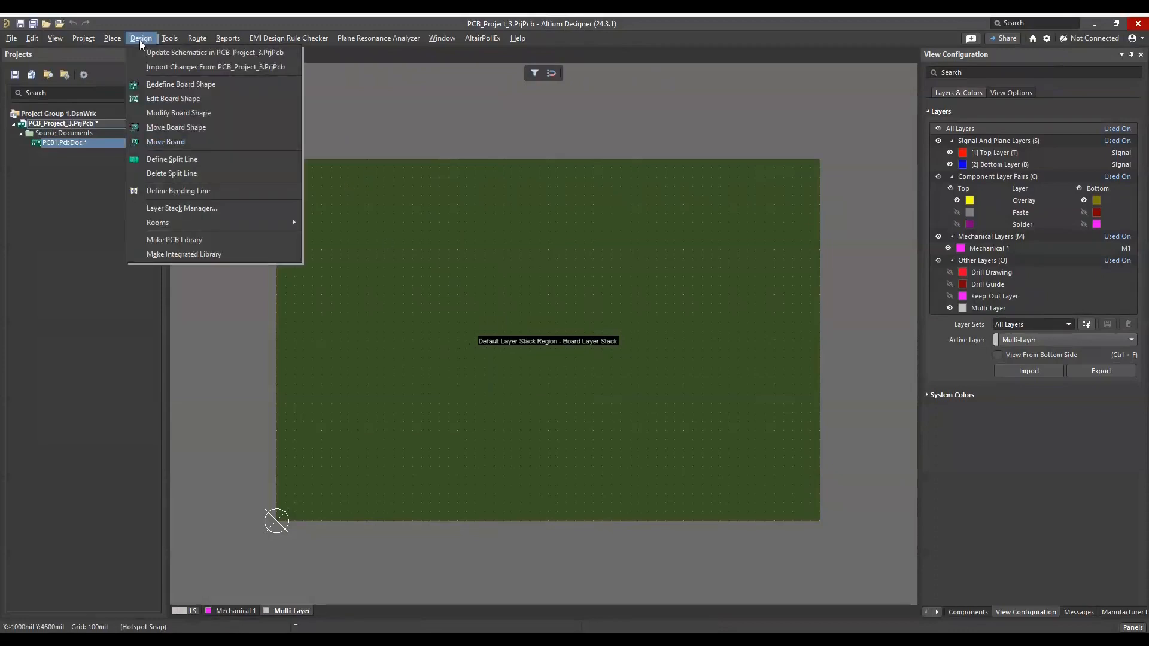
pyautogui.click(165, 98)
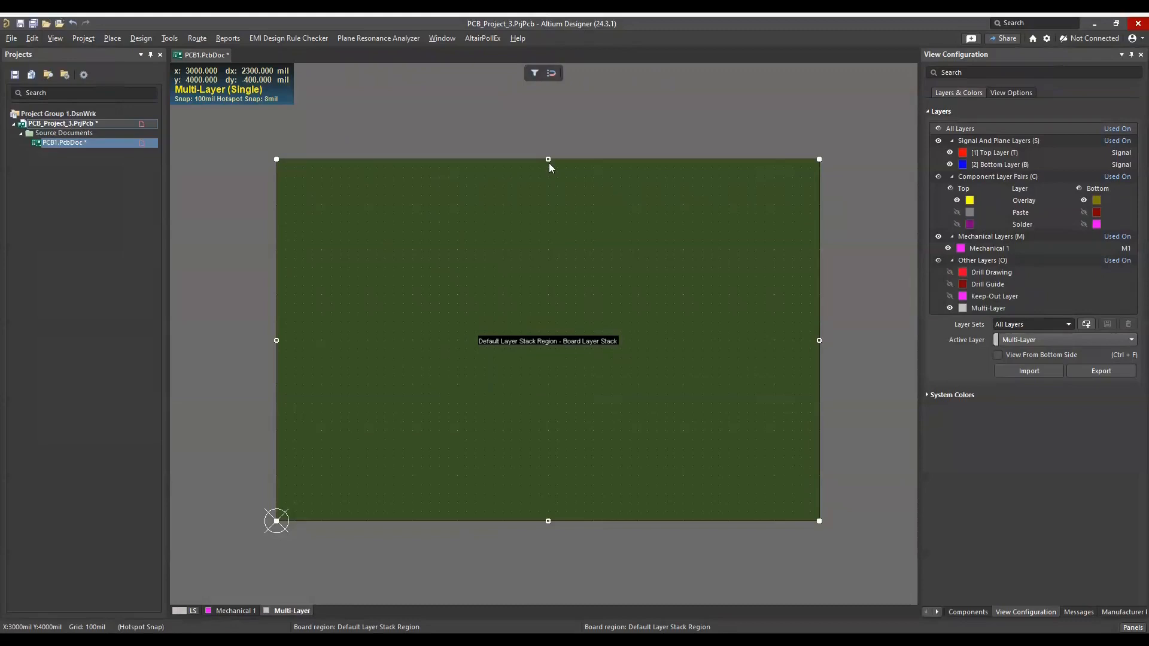
pyautogui.moveTo(549, 163); pyautogui.dragTo(548, 160)
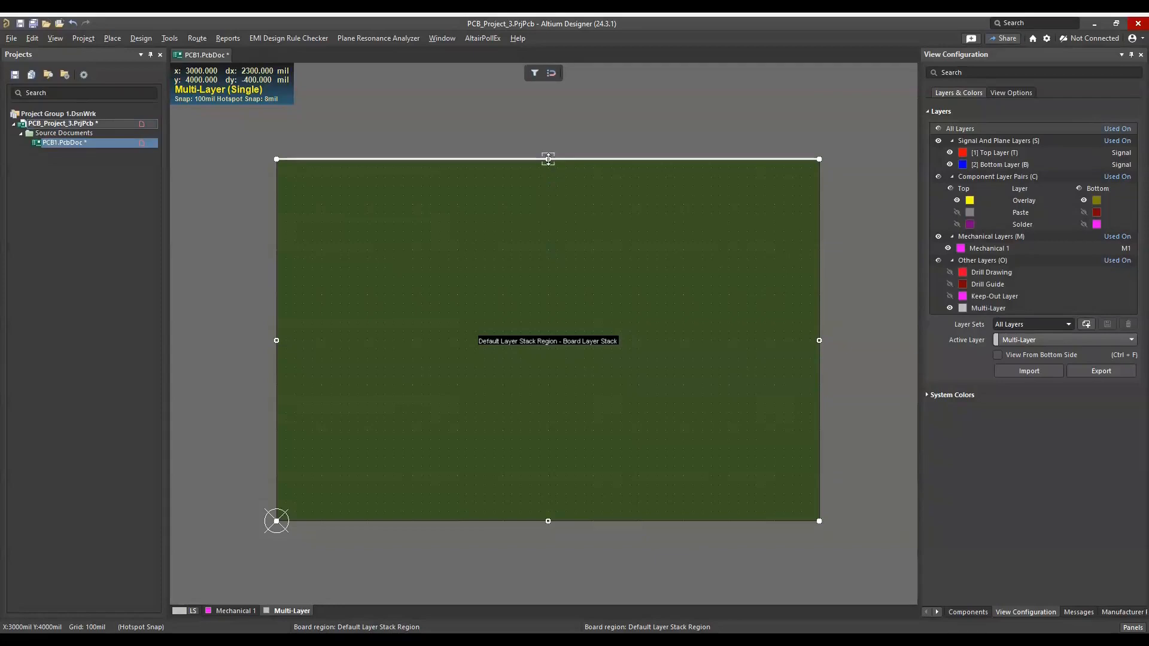
pyautogui.click(549, 158)
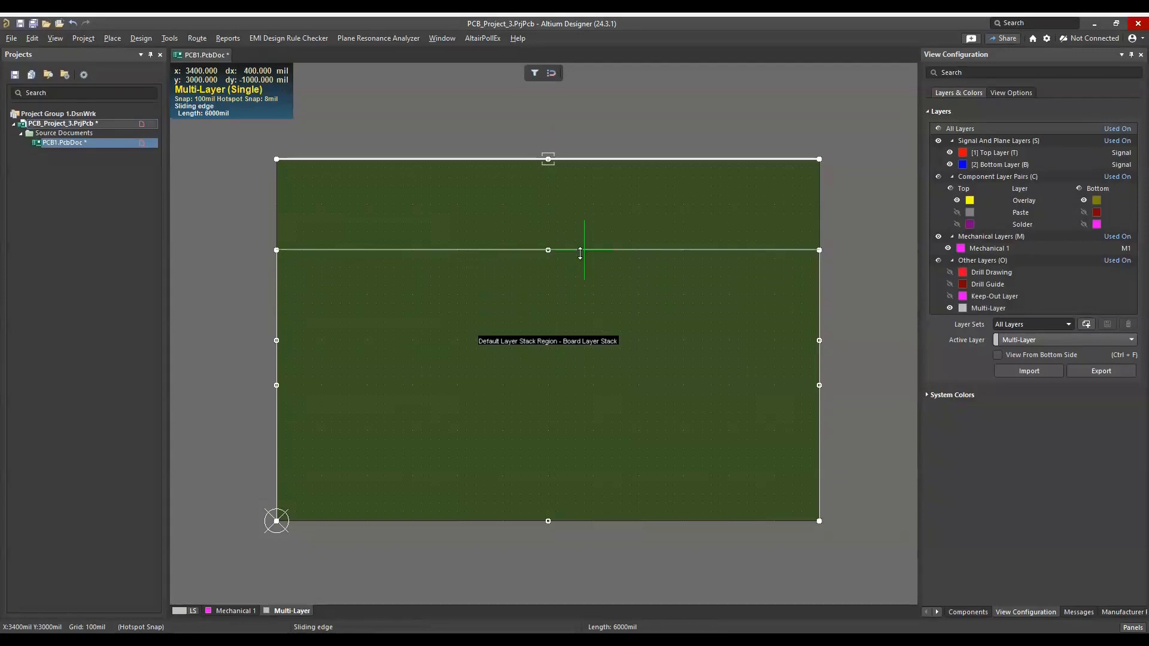
pyautogui.click(580, 251)
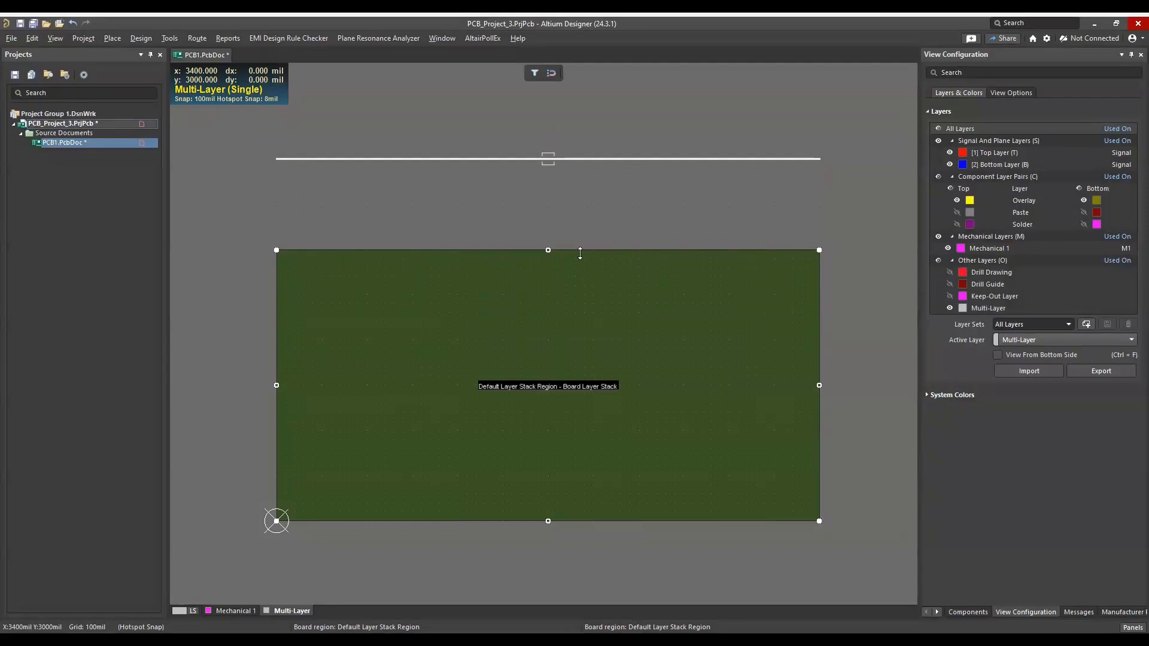
pyautogui.click(819, 386)
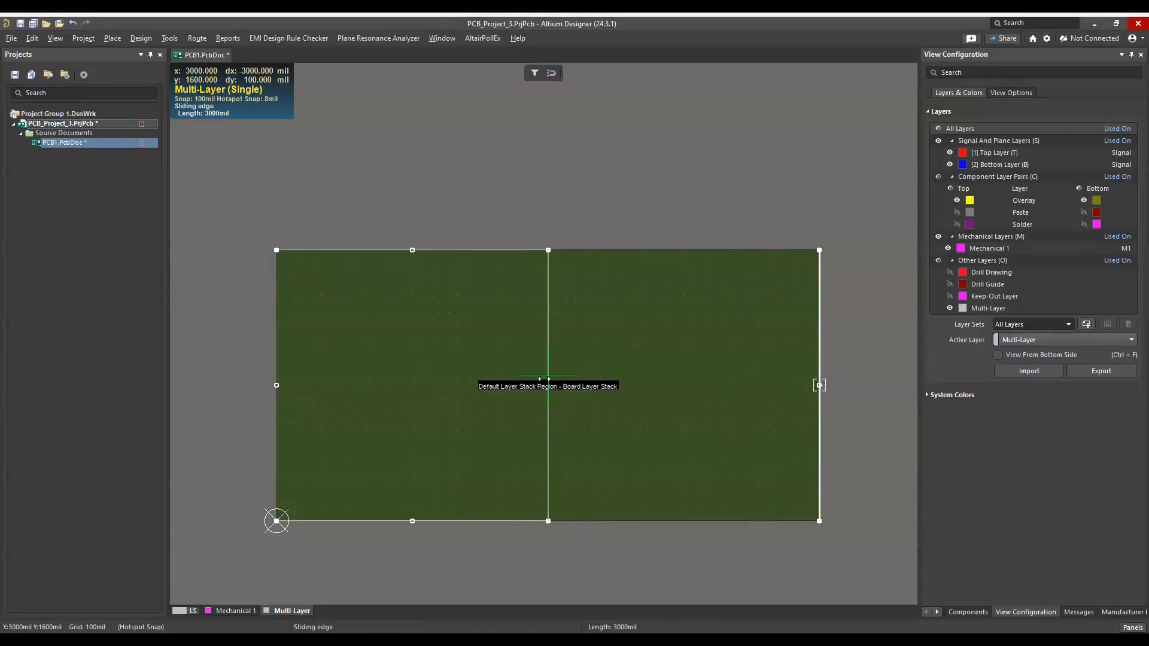
pyautogui.click(544, 380)
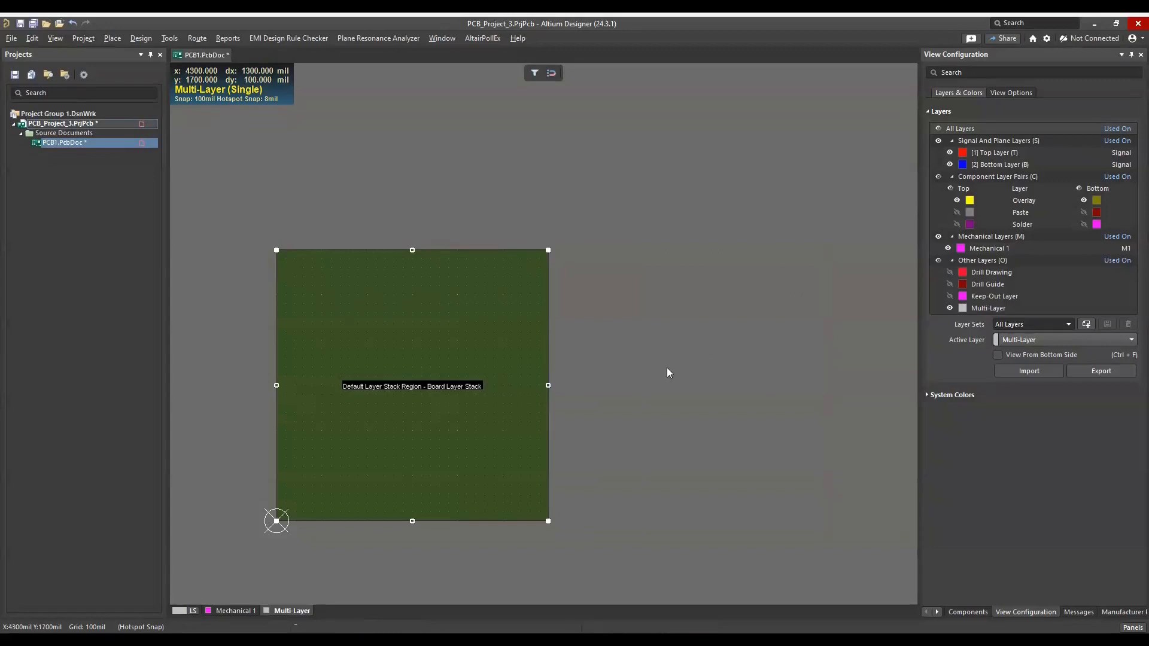
# Return the resized board to 2D Layout Mode.
pyautogui.hotkey('ctrl', 'pagedown')
pyautogui.keyDown('ctrl'); pyautogui.scroll(-4, 669, 357); pyautogui.keyUp('ctrl')
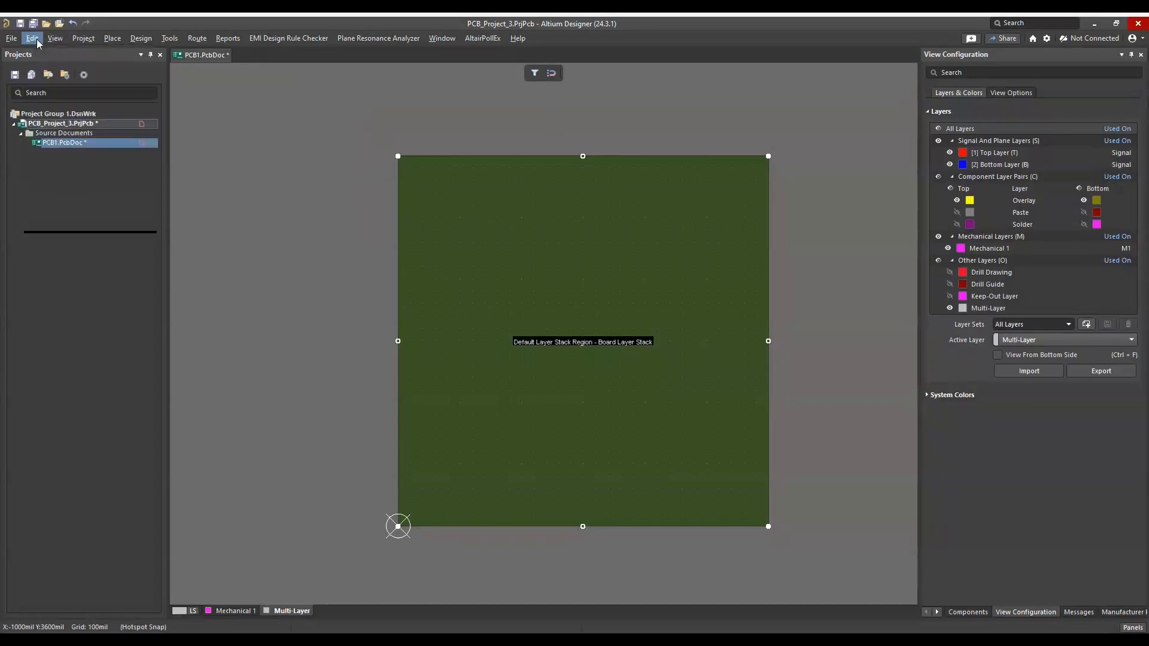
pyautogui.click(113, 38)
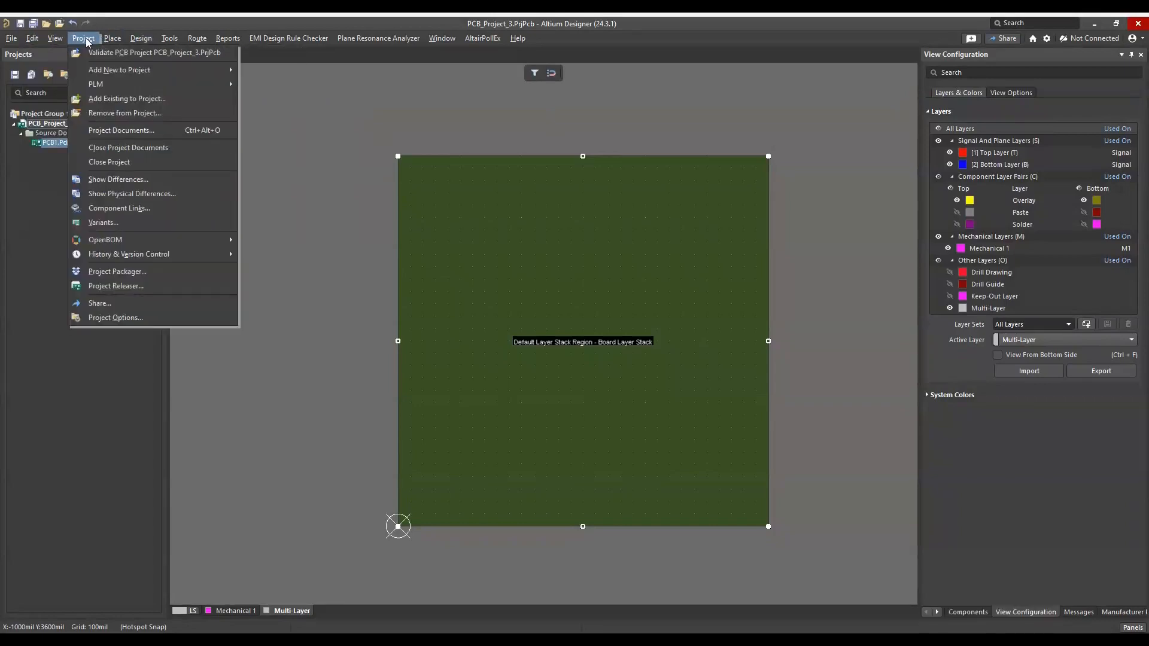
pyautogui.moveTo(64, 43)
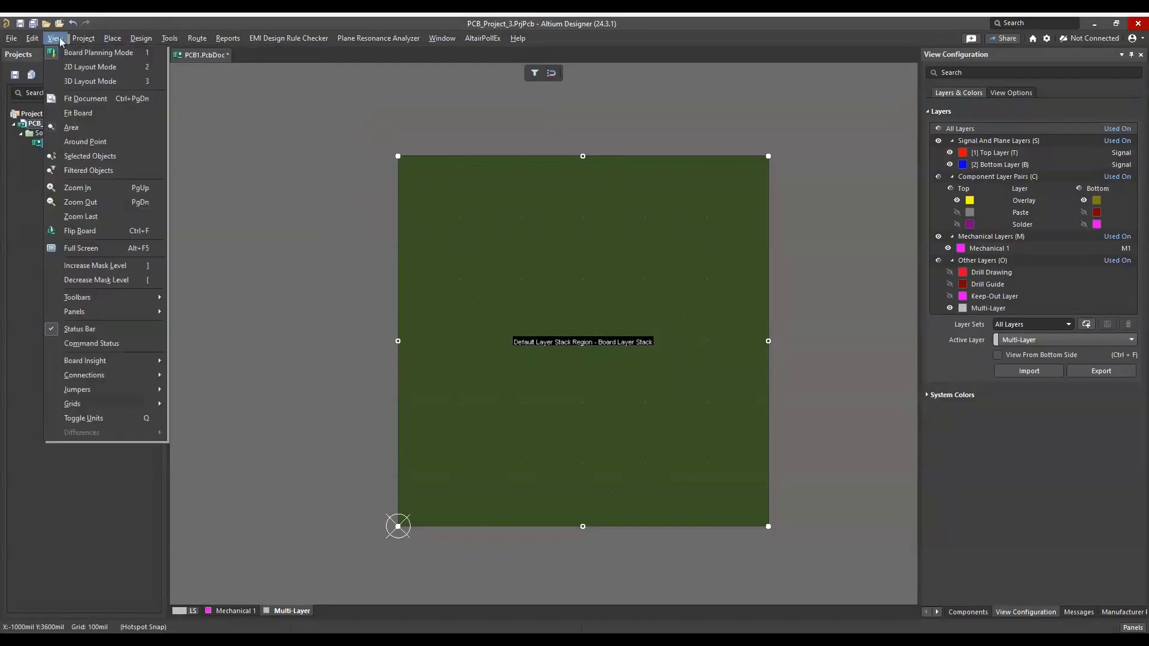
pyautogui.click(151, 73)
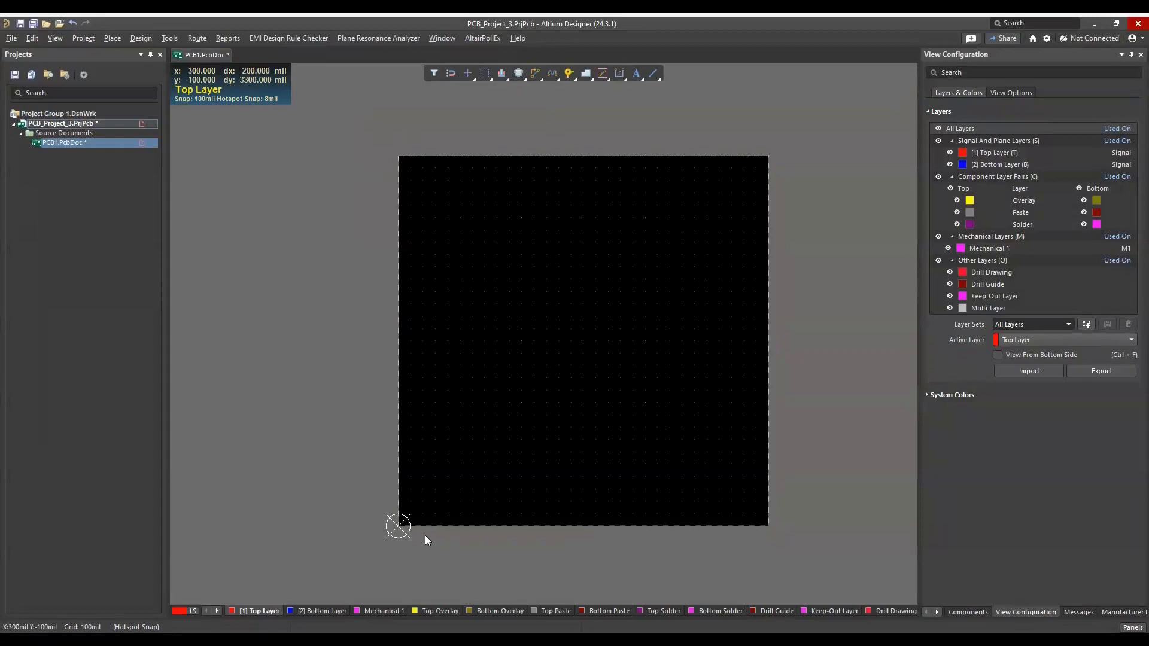
# Change the snap grid to 10 mil for finer placement on the board.
pyautogui.scroll(-1, 502, 550)
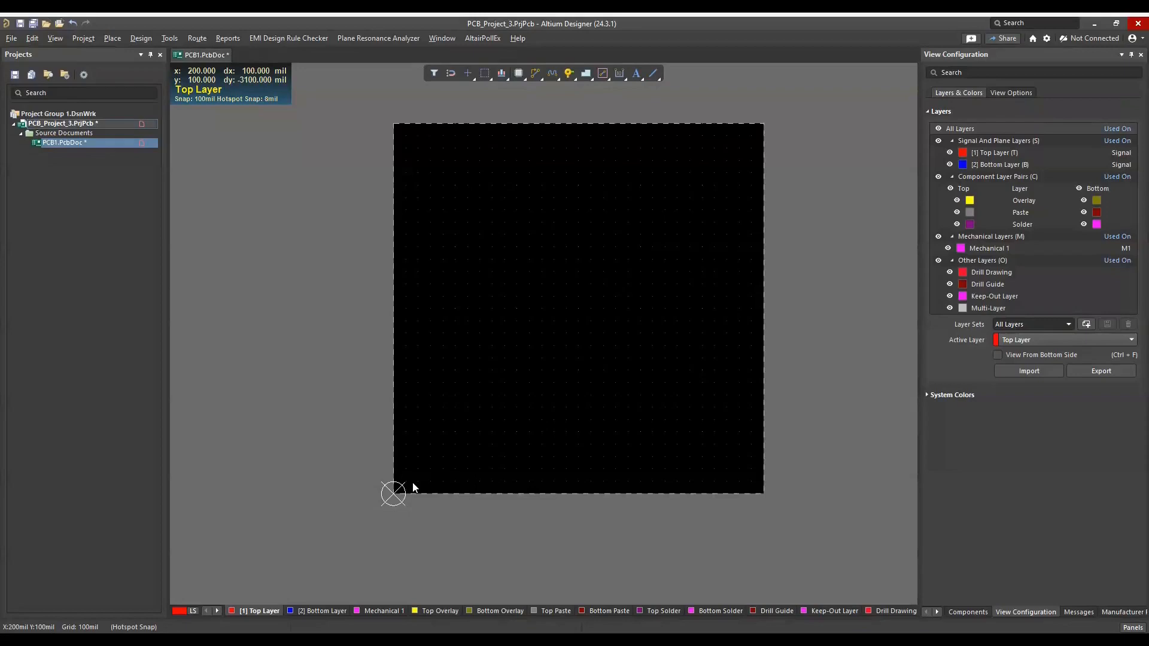
pyautogui.rightClick(526, 326)
pyautogui.click(515, 328)
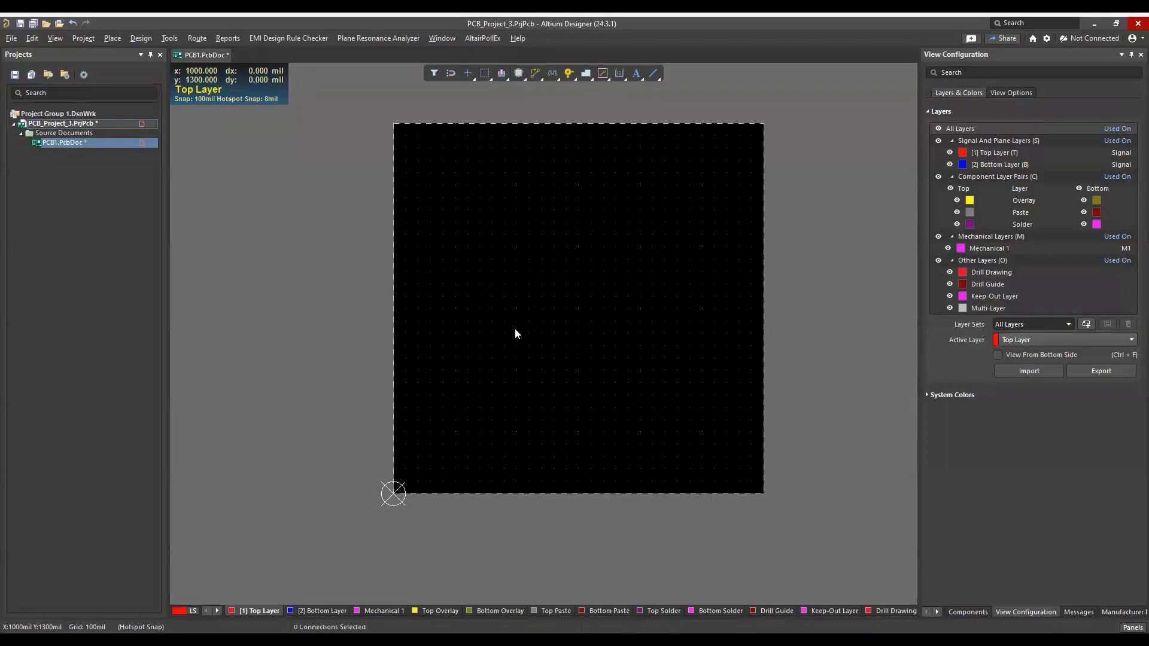
pyautogui.press('g')
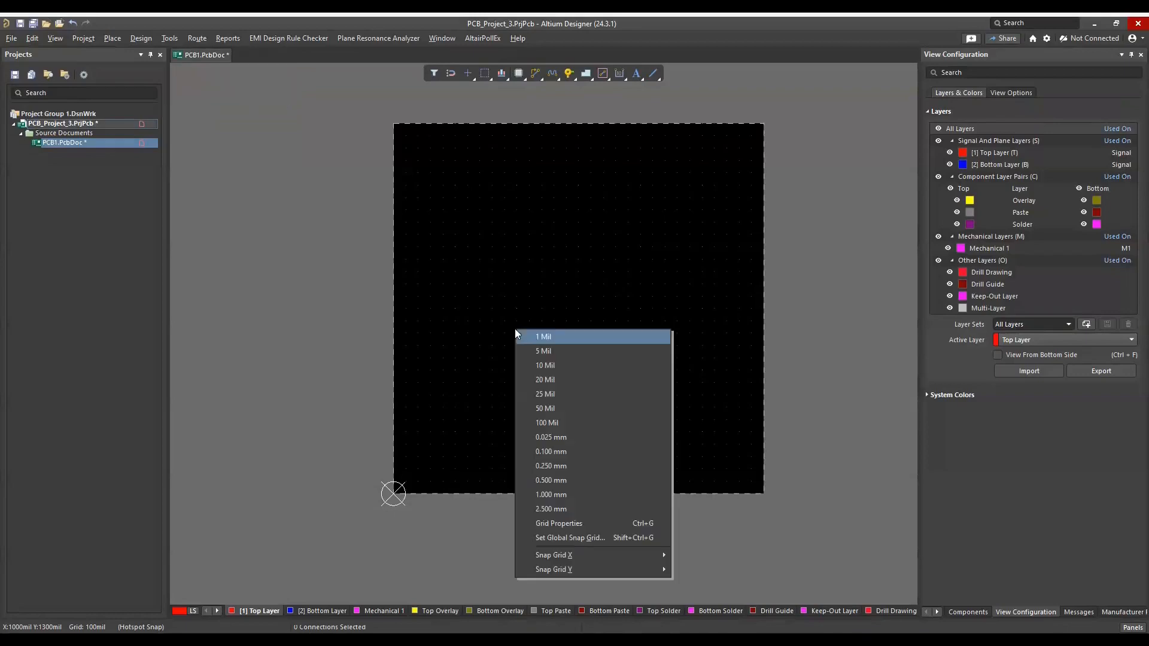
pyautogui.click(528, 361)
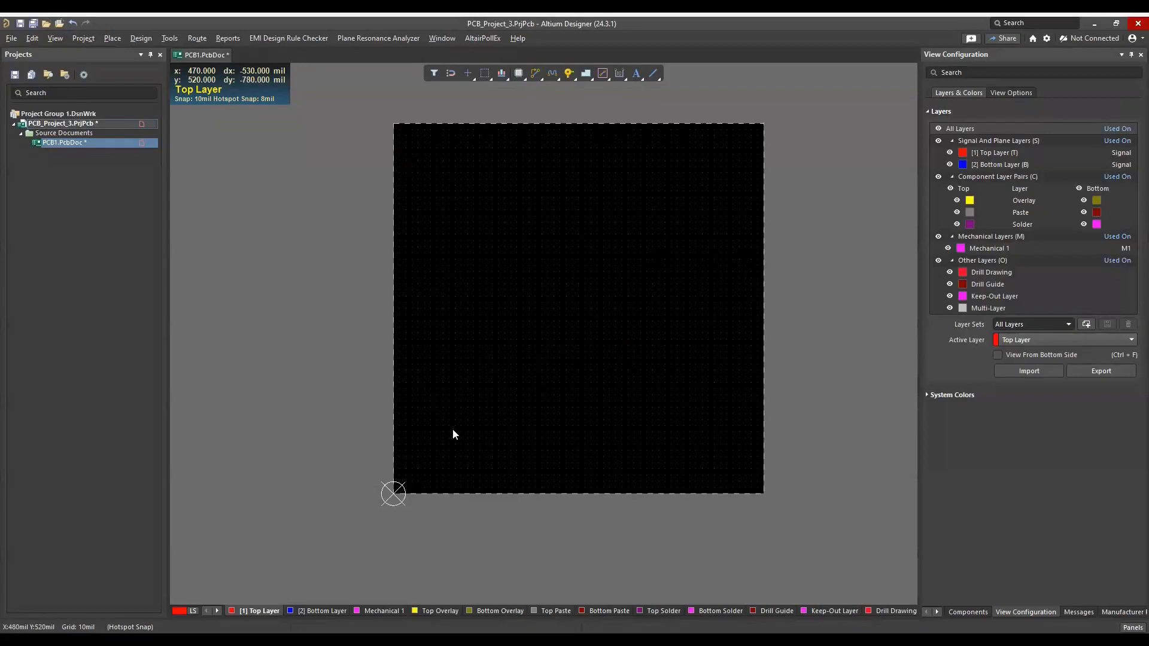
# Try to place a full circle on the Top Layer near the board's lower-left corner, starting at X 70, Y 70 mil.
pyautogui.keyDown('ctrl'); pyautogui.scroll(1, 451, 431); pyautogui.keyUp('ctrl')
pyautogui.moveTo(550, 361); pyautogui.dragTo(546, 381, button='right')
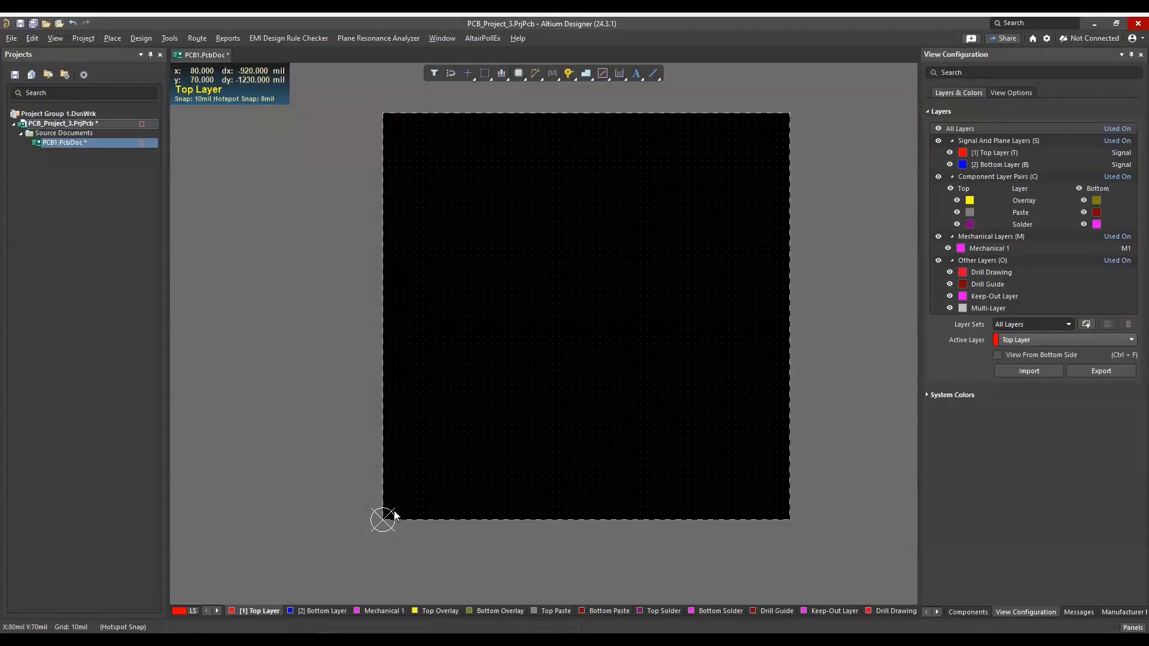
pyautogui.keyDown('ctrl'); pyautogui.scroll(2, 393, 514); pyautogui.keyUp('ctrl')
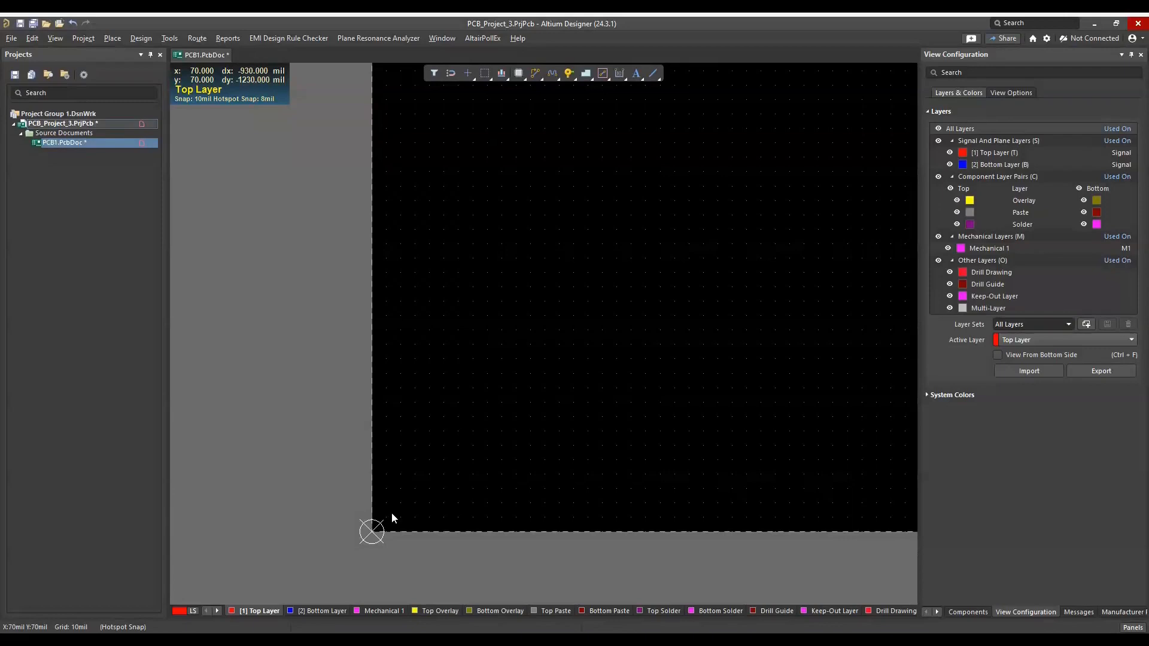
pyautogui.keyDown('ctrl'); pyautogui.scroll(-3, 393, 515); pyautogui.keyUp('ctrl')
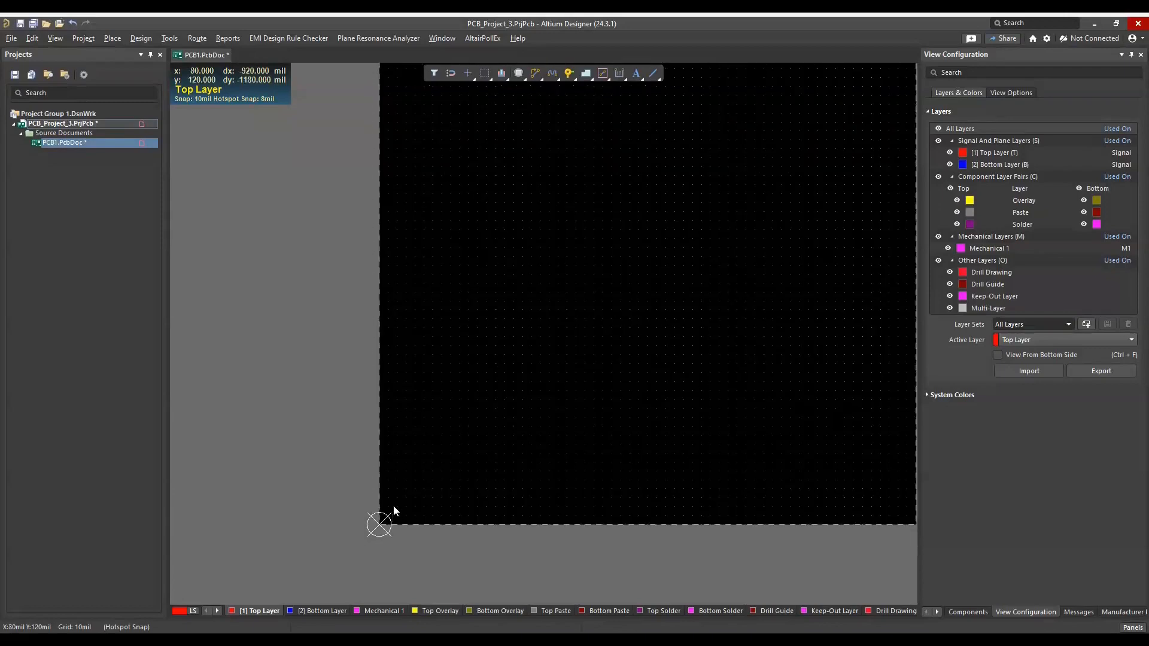
pyautogui.keyDown('ctrl'); pyautogui.scroll(1, 485, 440); pyautogui.keyUp('ctrl')
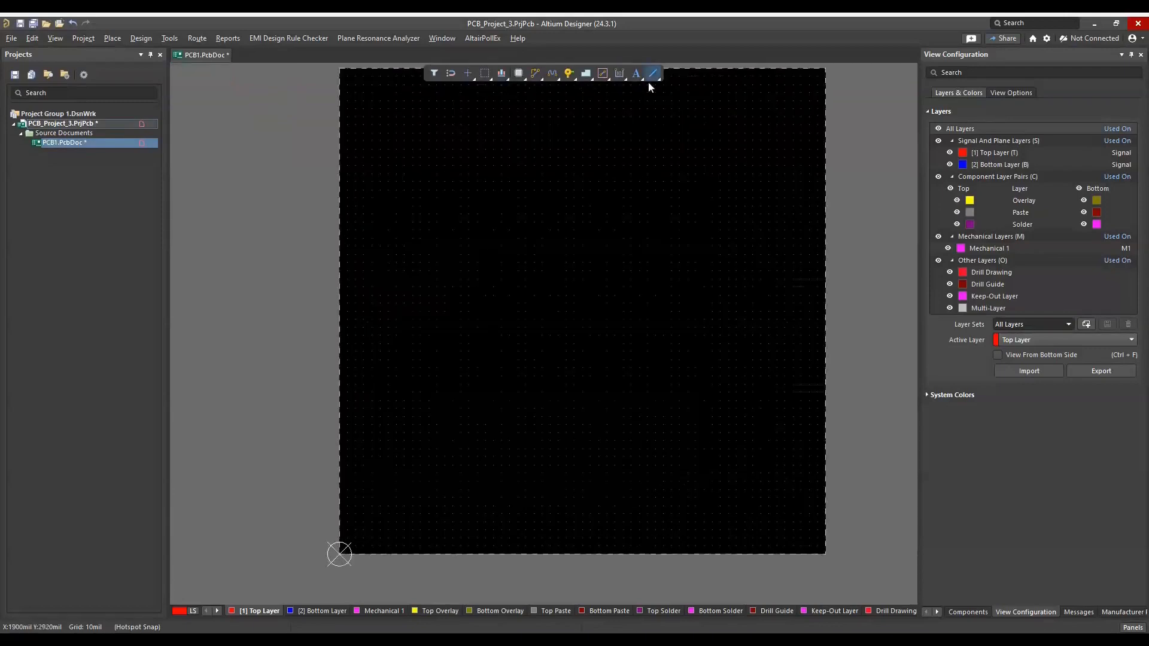
pyautogui.click(653, 74)
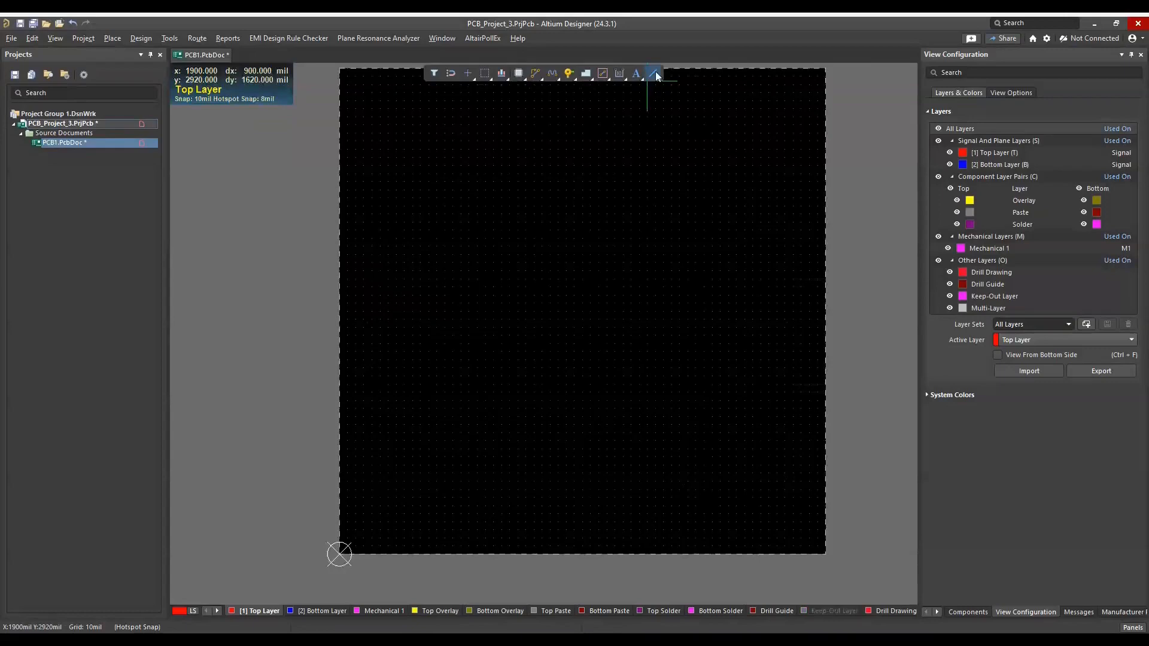
pyautogui.rightClick(655, 75)
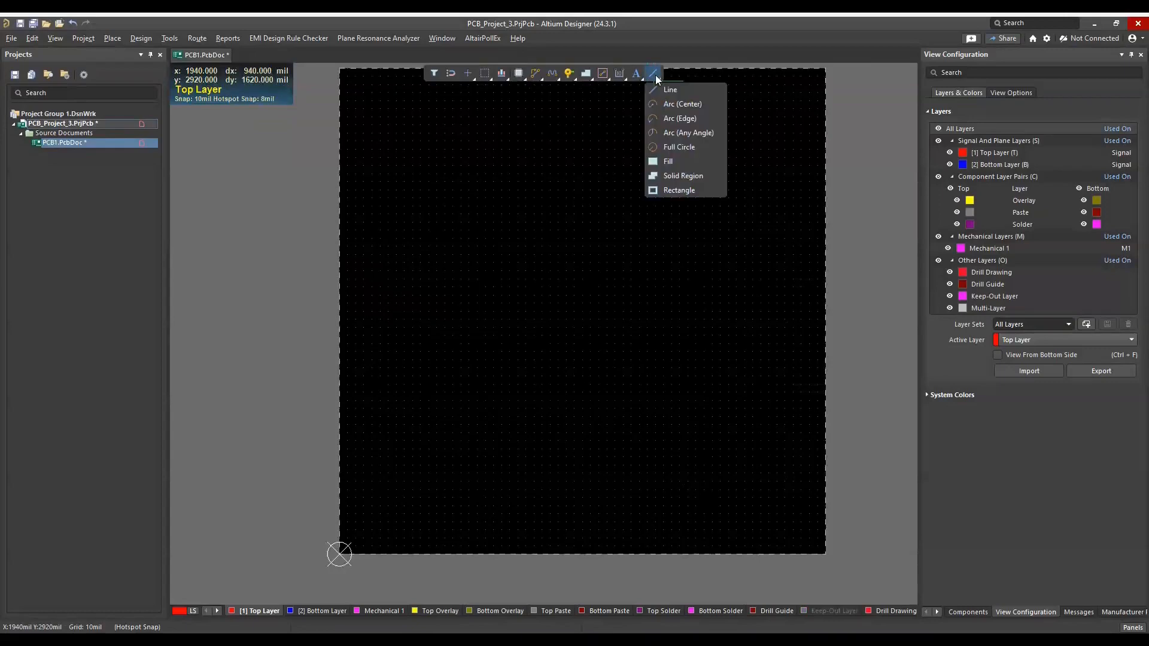
pyautogui.click(688, 147)
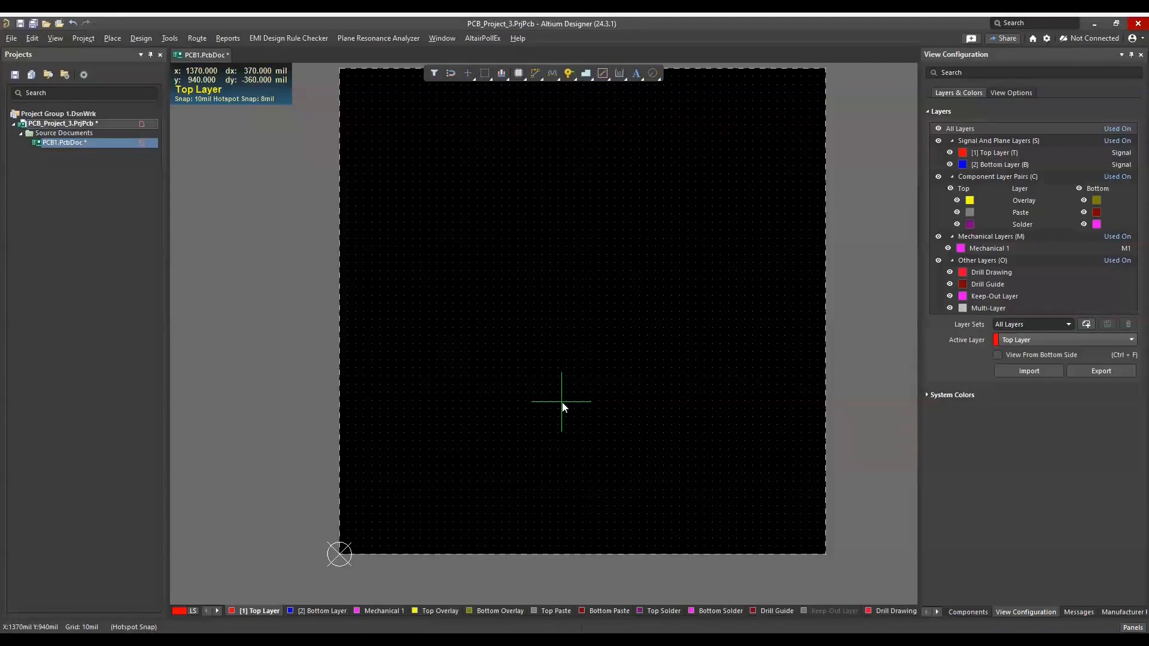
pyautogui.press('j')
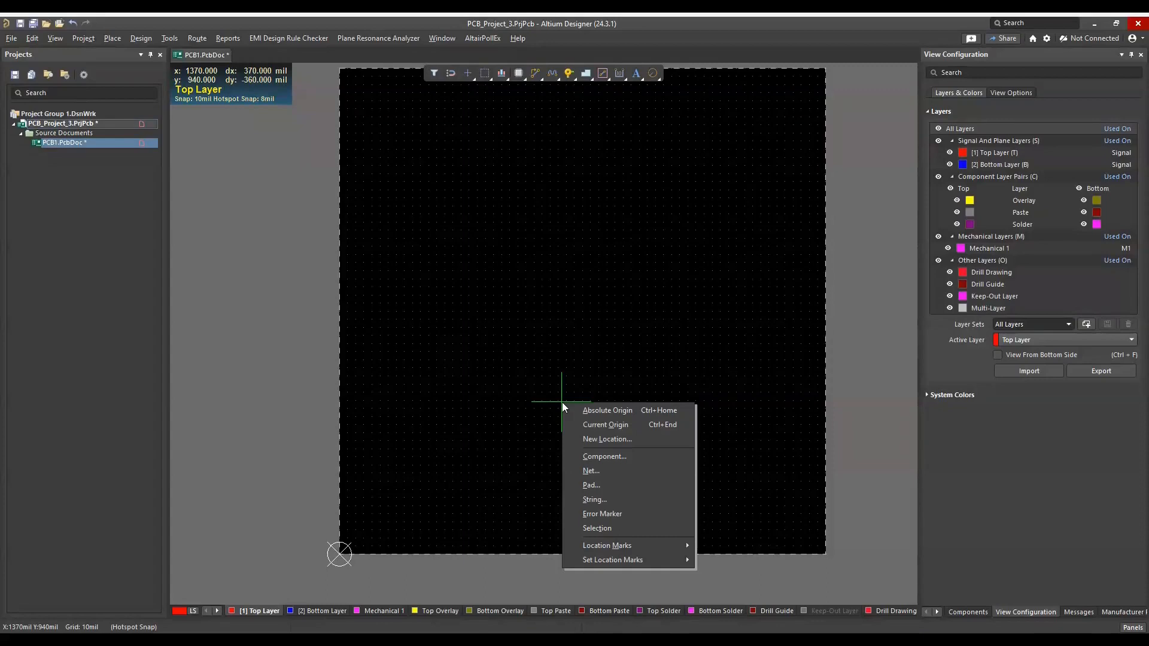
pyautogui.press('Escape')
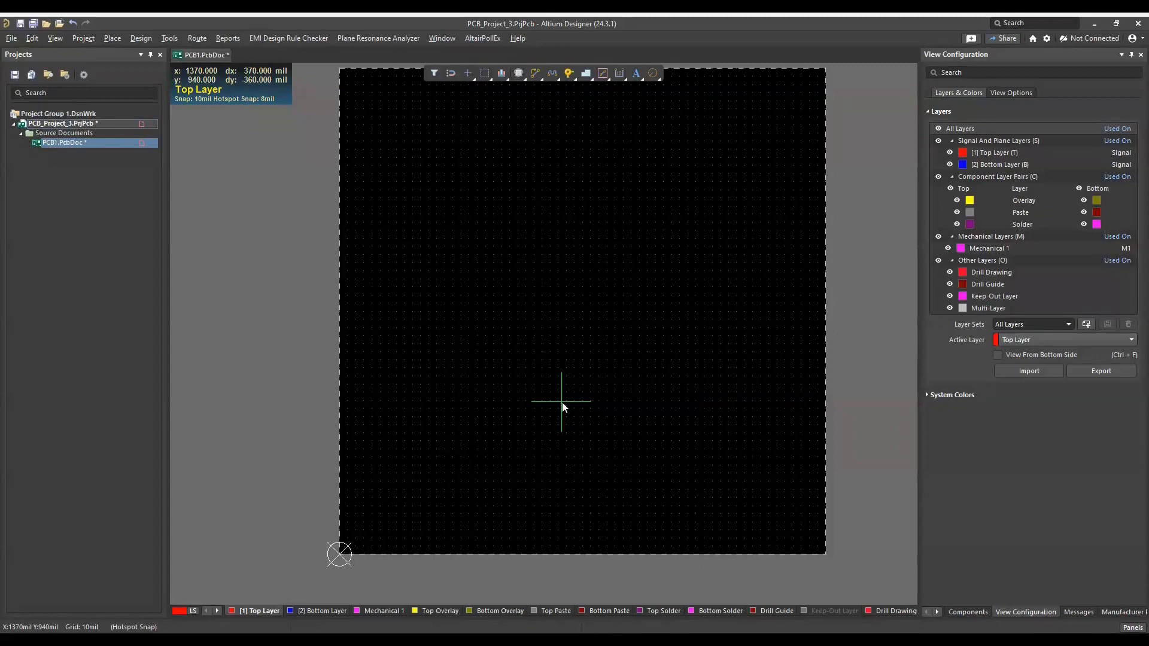
pyautogui.click(351, 545)
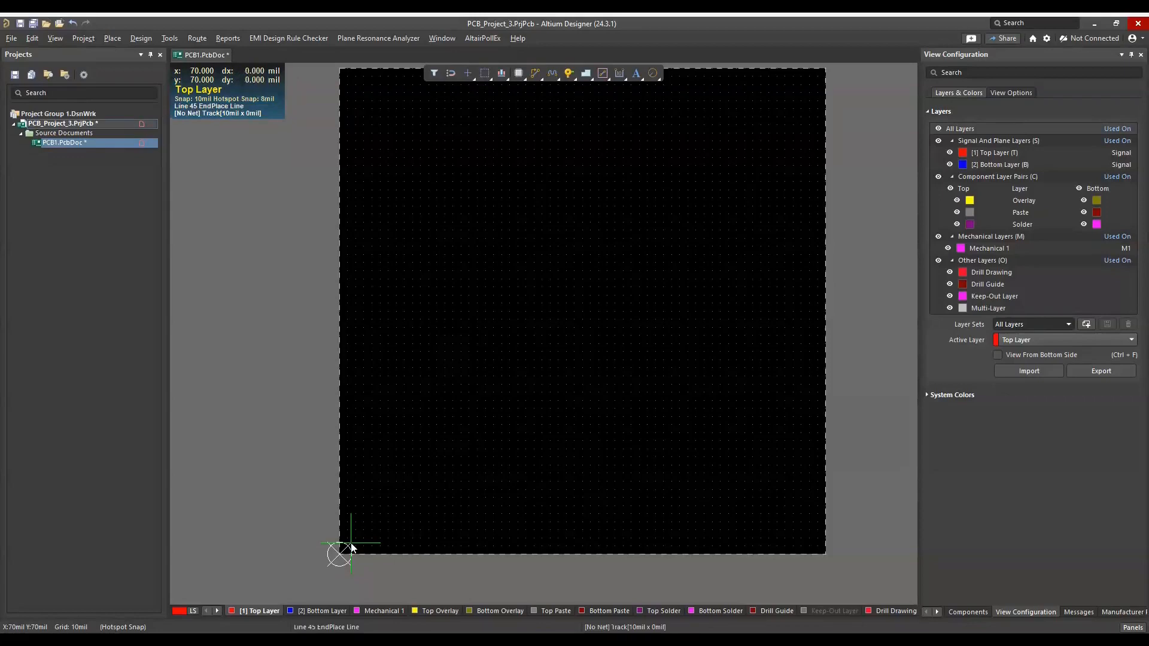
pyautogui.click(367, 546)
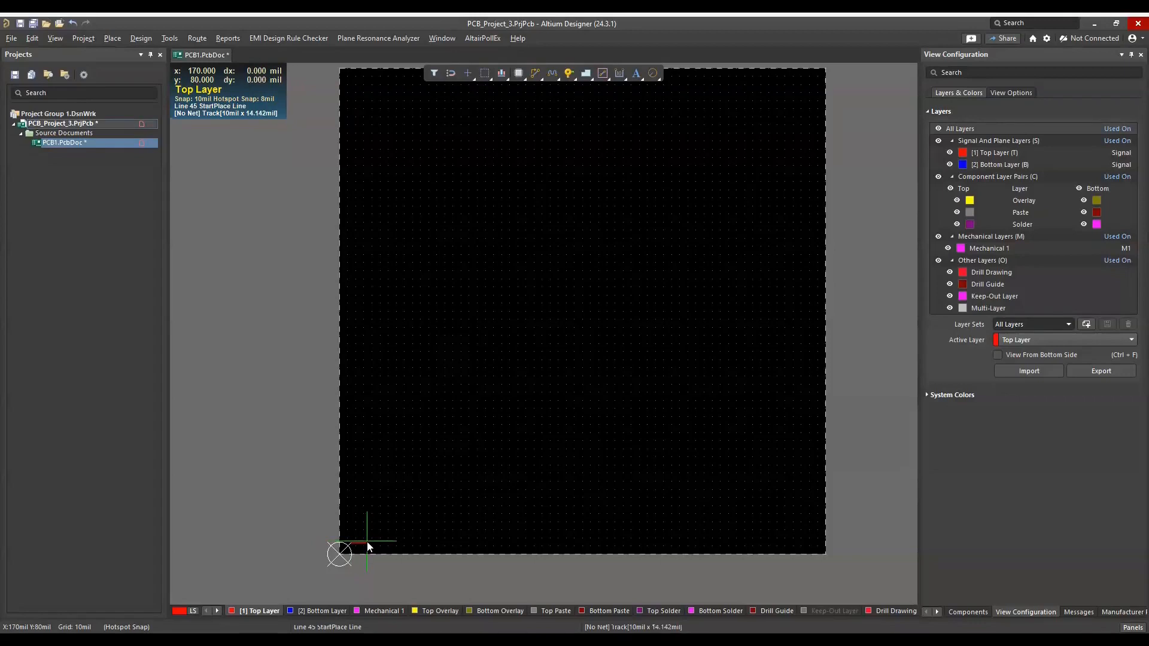
pyautogui.rightClick(367, 547)
pyautogui.rightClick(368, 547)
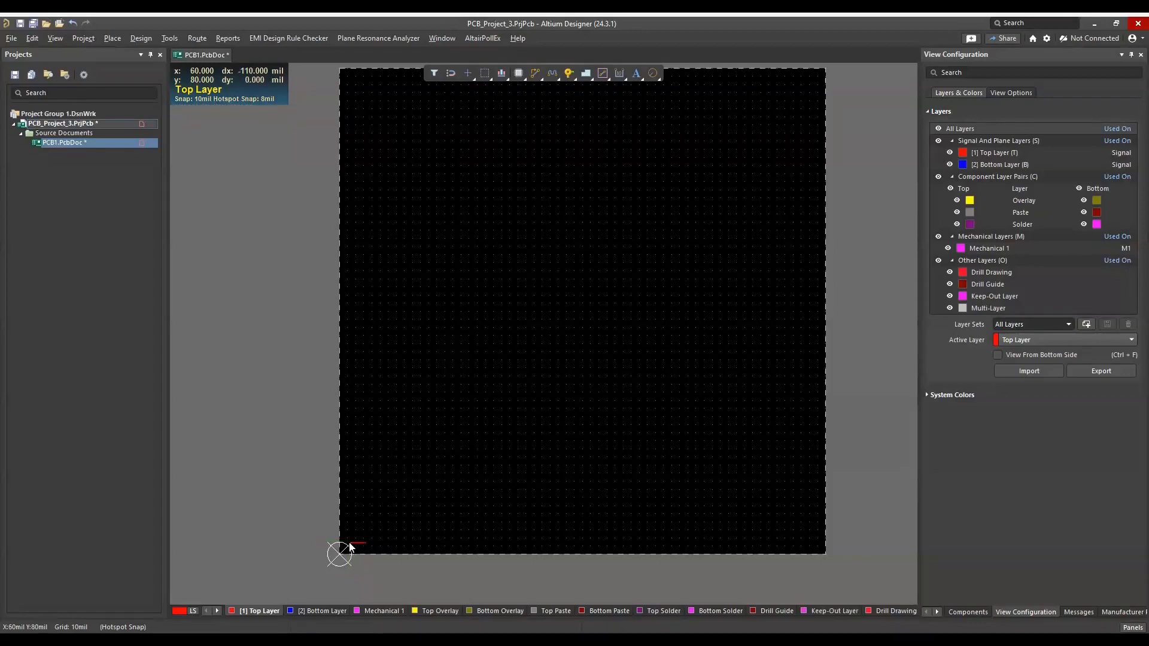
pyautogui.keyDown('ctrl'); pyautogui.scroll(-1, 308, 491); pyautogui.keyUp('ctrl')
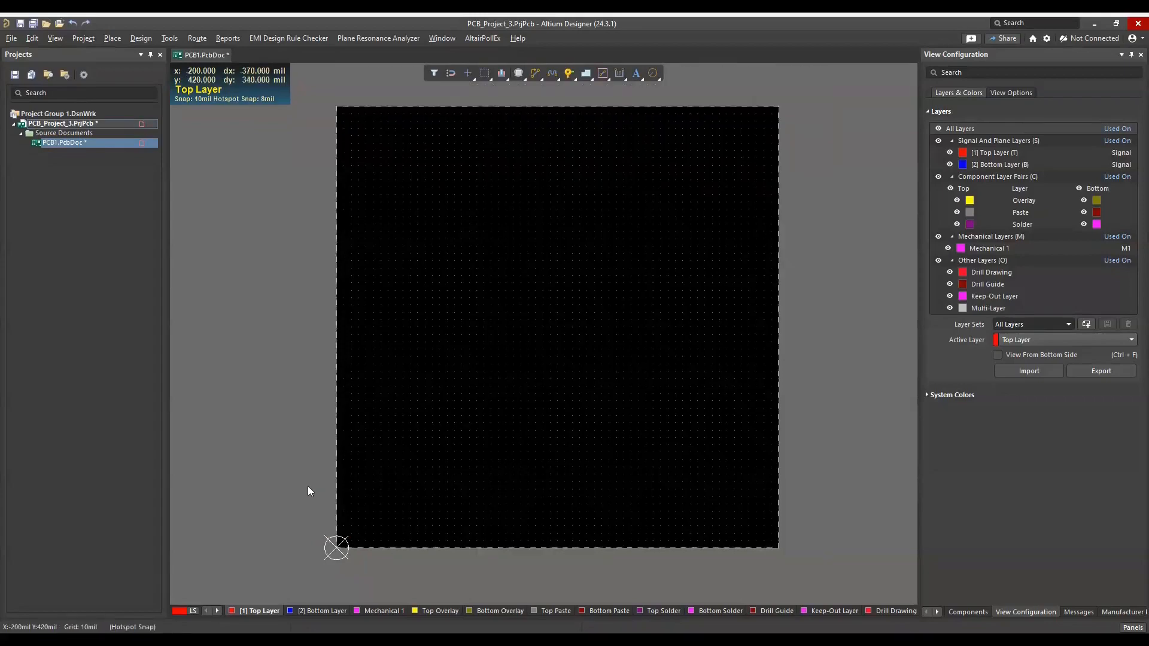
# Place a full circle on the Mechanical 1 layer, centred at X 70, Y 70 mil with a radius of about 51 mil.
pyautogui.click(371, 609)
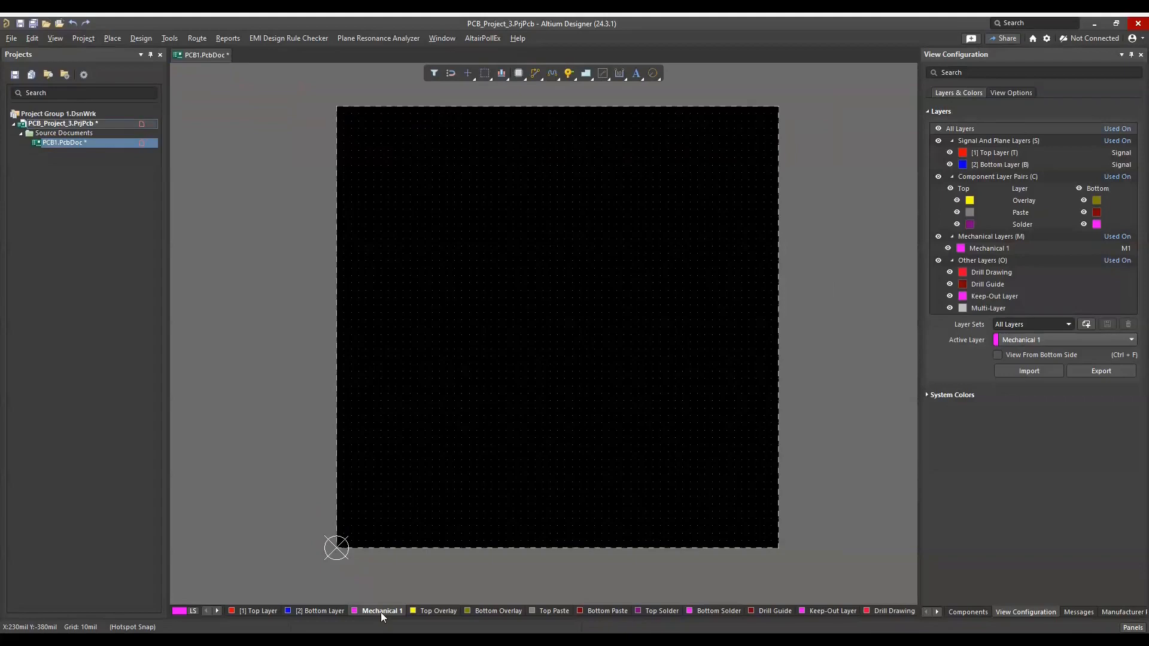
pyautogui.click(656, 73)
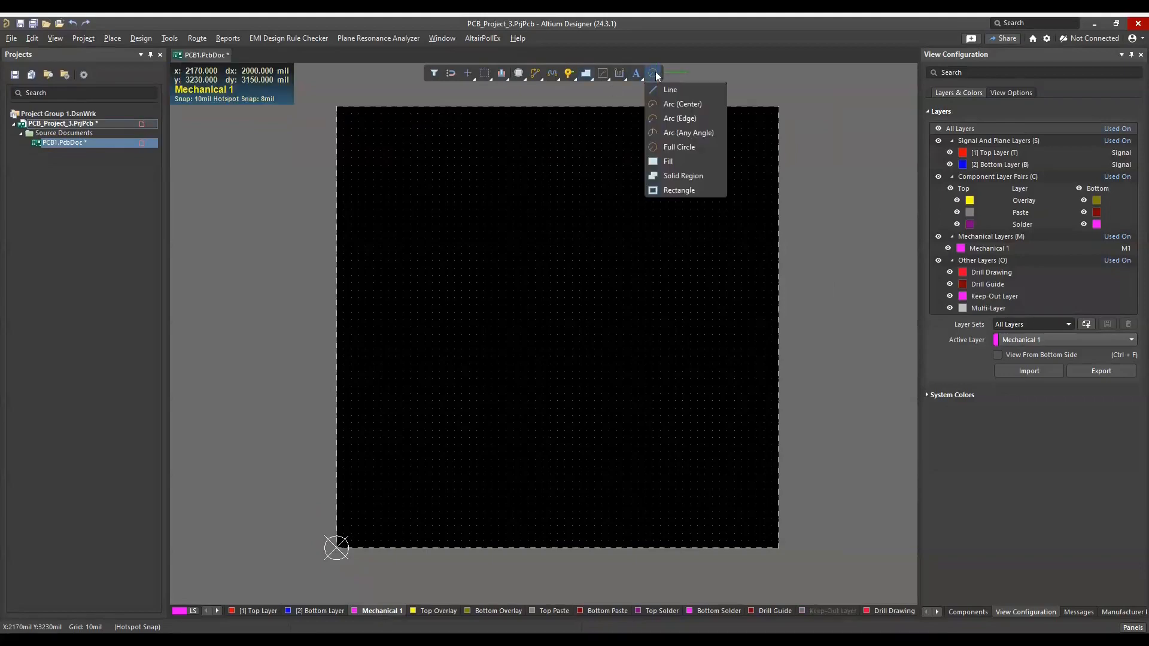
pyautogui.click(663, 147)
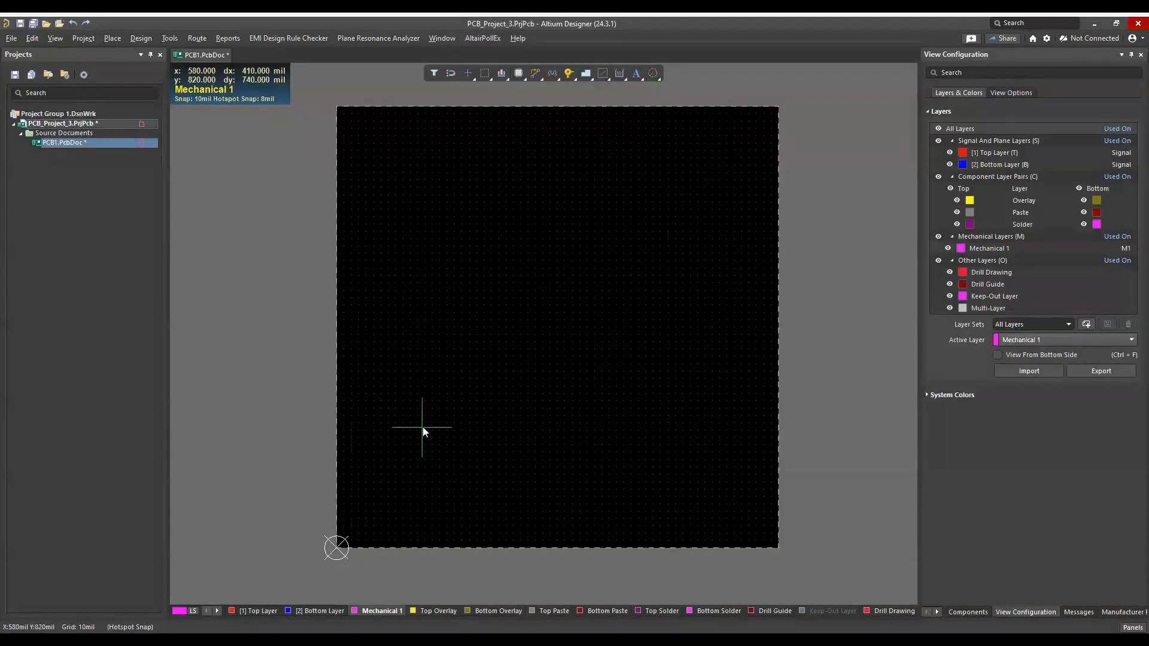
pyautogui.press('j')
pyautogui.press('Escape')
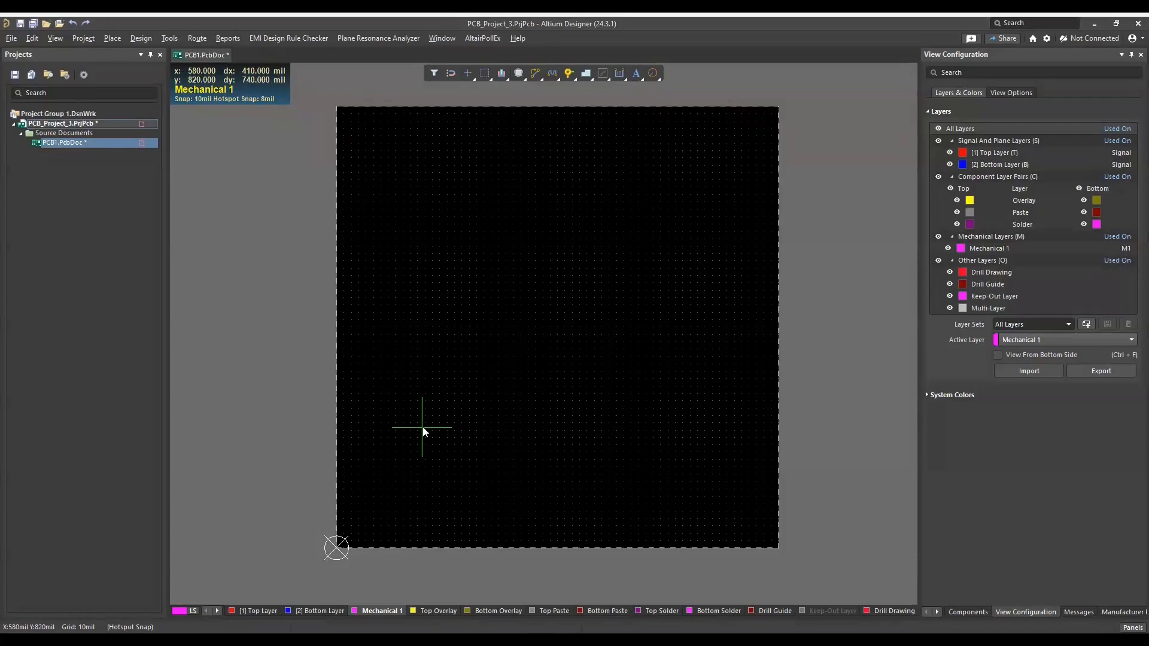
pyautogui.click(347, 539)
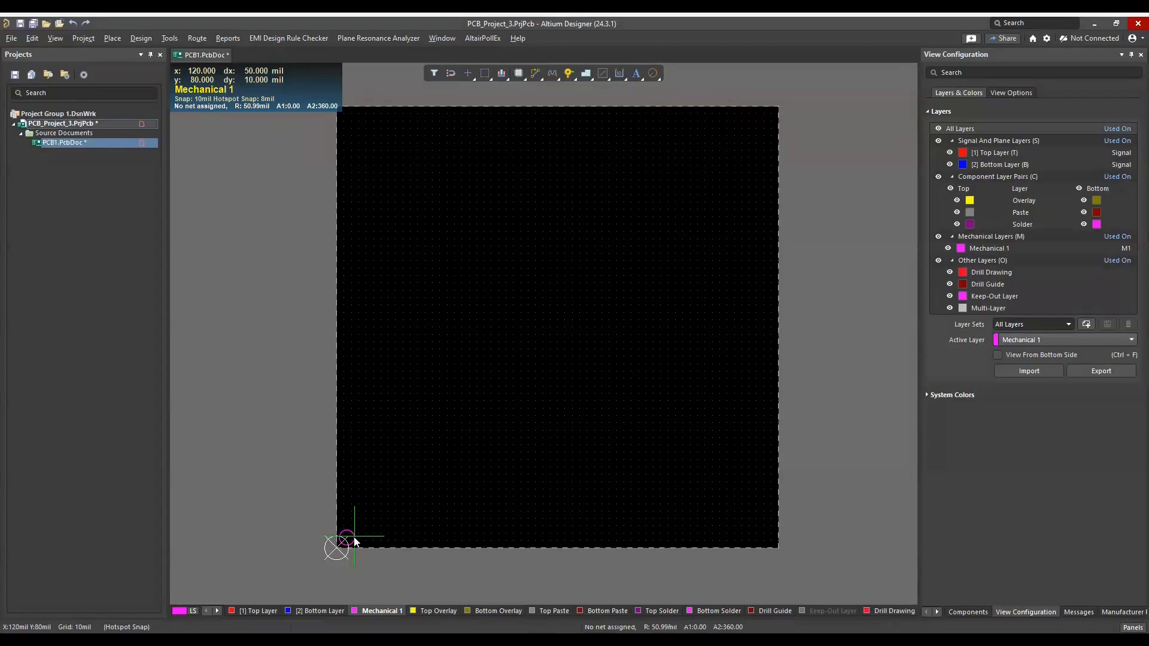
pyautogui.click(353, 539)
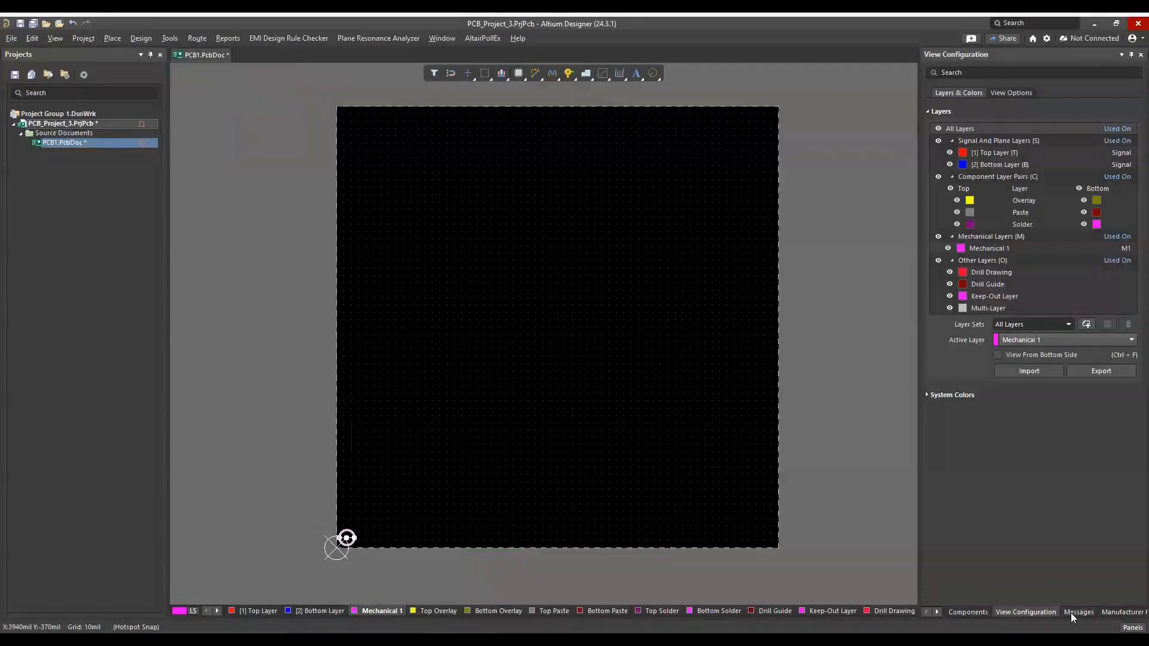
# Set the radius of the circle at the board's lower-left corner to 17.5 mil.
pyautogui.click(1131, 628)
pyautogui.click(1051, 573)
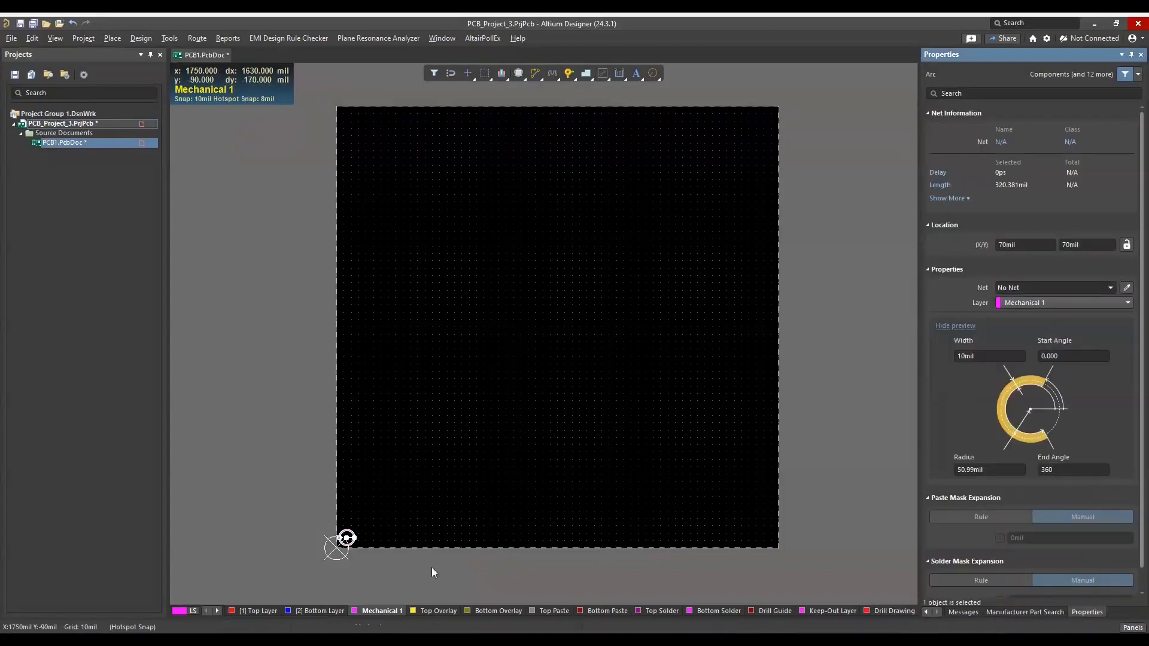
pyautogui.click(1000, 469)
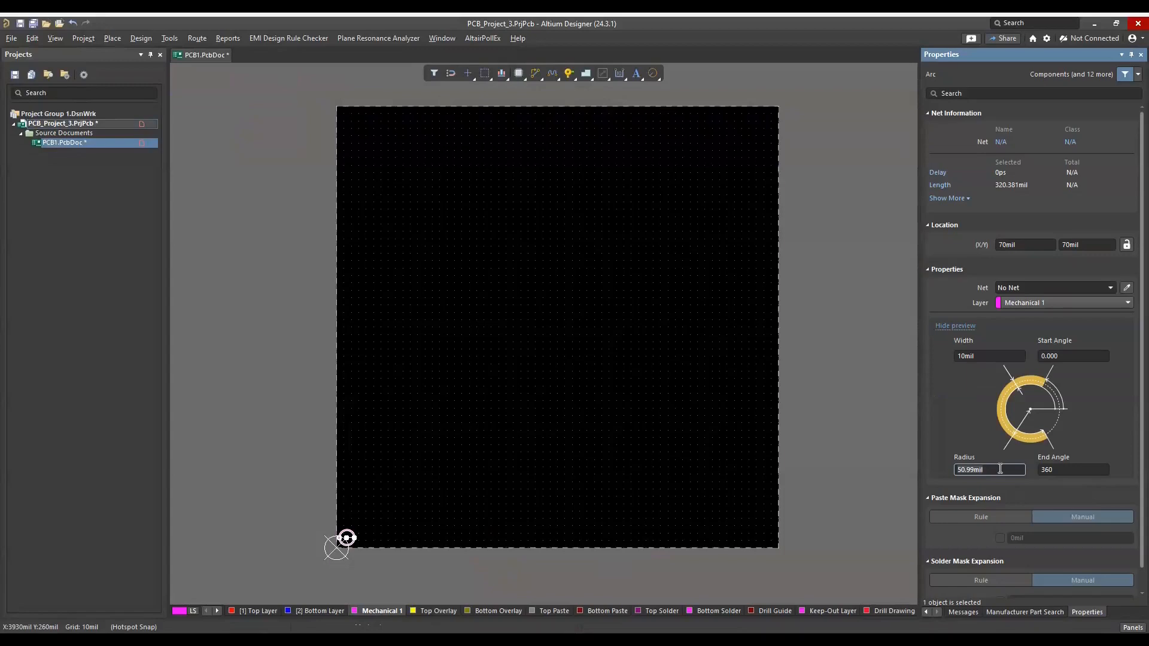
pyautogui.write('17.5mil')
pyautogui.press('Return')
pyautogui.keyDown('ctrl'); pyautogui.scroll(6, 345, 558); pyautogui.keyUp('ctrl')
pyautogui.keyDown('ctrl'); pyautogui.scroll(-6, 372, 533); pyautogui.keyUp('ctrl')
pyautogui.keyDown('ctrl'); pyautogui.scroll(1, 446, 531); pyautogui.keyUp('ctrl')
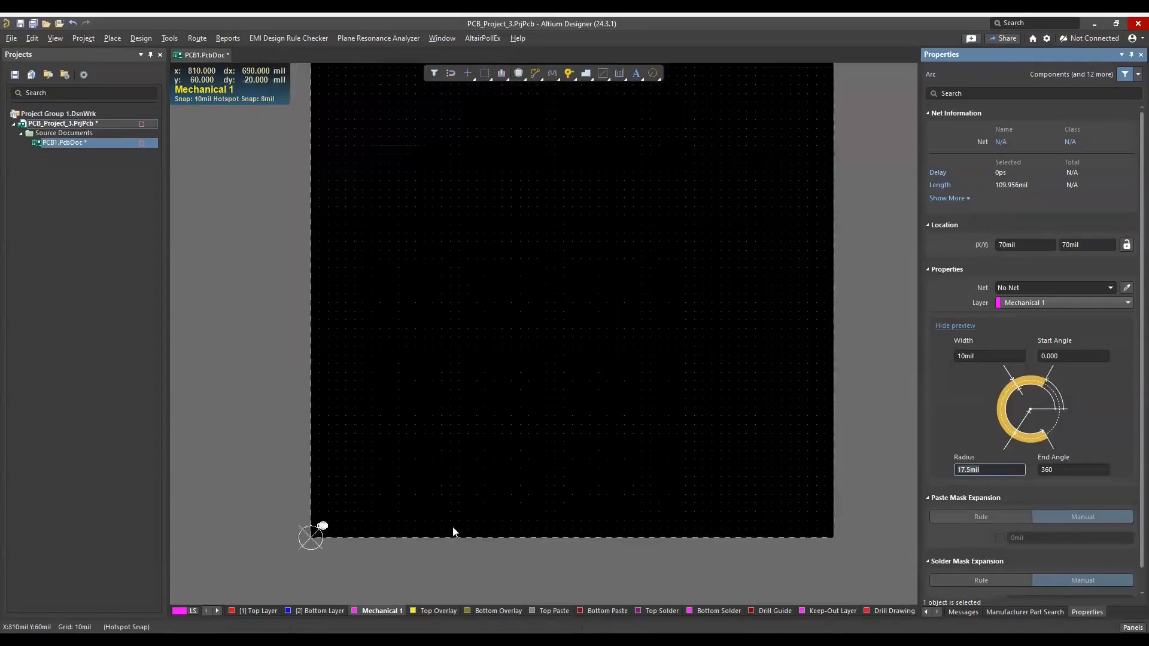
pyautogui.keyDown('ctrl'); pyautogui.scroll(1, 673, 479); pyautogui.keyUp('ctrl')
pyautogui.keyDown('ctrl'); pyautogui.scroll(-2, 671, 480); pyautogui.keyUp('ctrl')
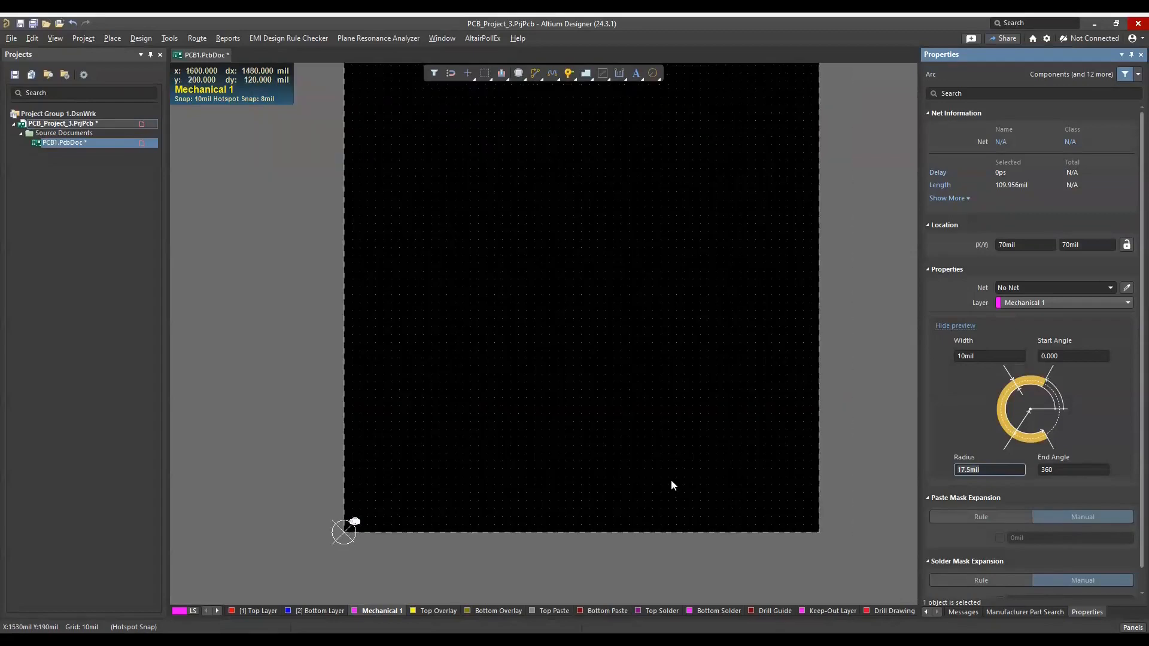
pyautogui.click(407, 525)
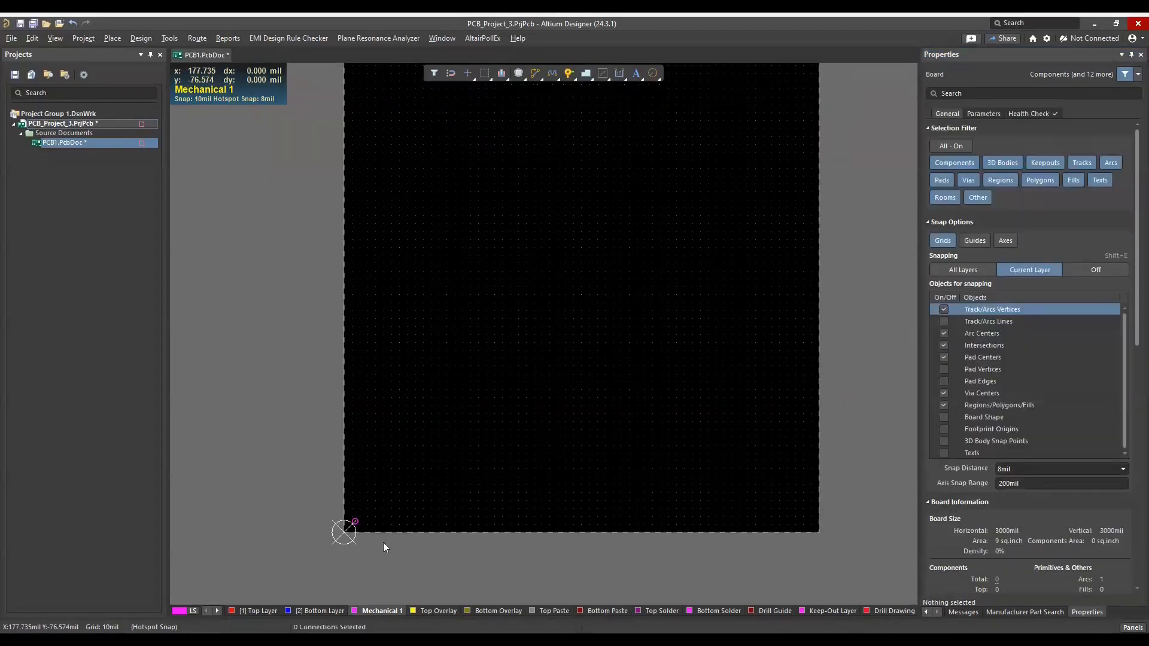
# Copy the circle at the board's lower-left corner, using a reference point in the lower part of the board.
pyautogui.click(355, 522)
pyautogui.hotkey('ctrl', 'c')
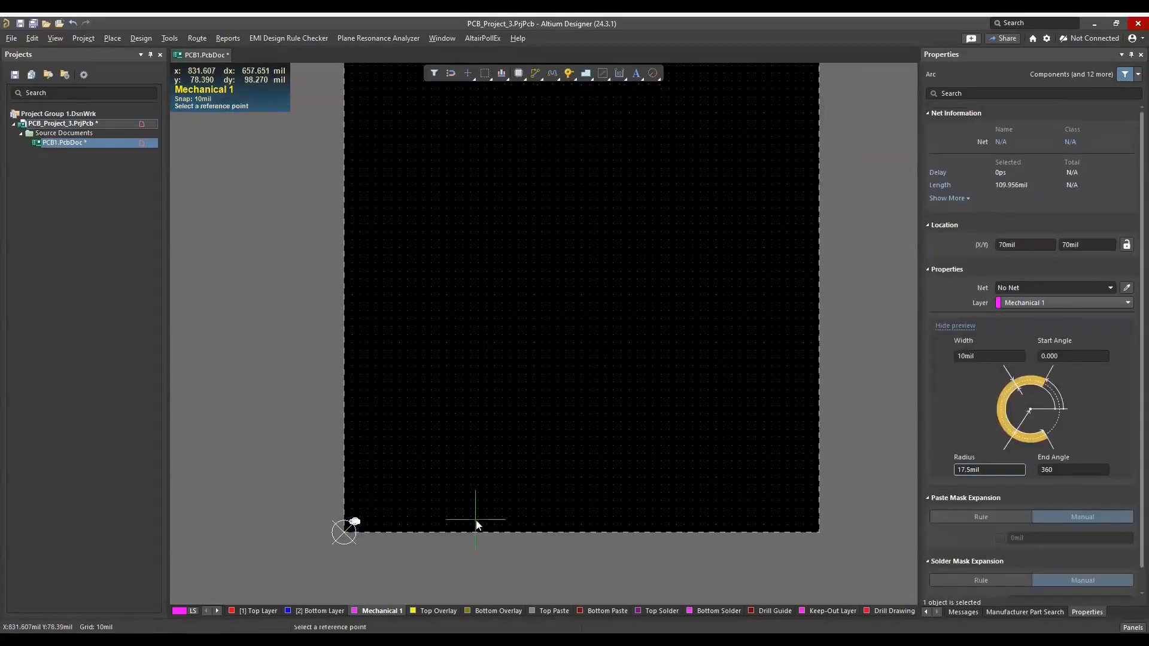
pyautogui.click(521, 477)
pyautogui.keyDown('ctrl'); pyautogui.scroll(1, 547, 461); pyautogui.keyUp('ctrl')
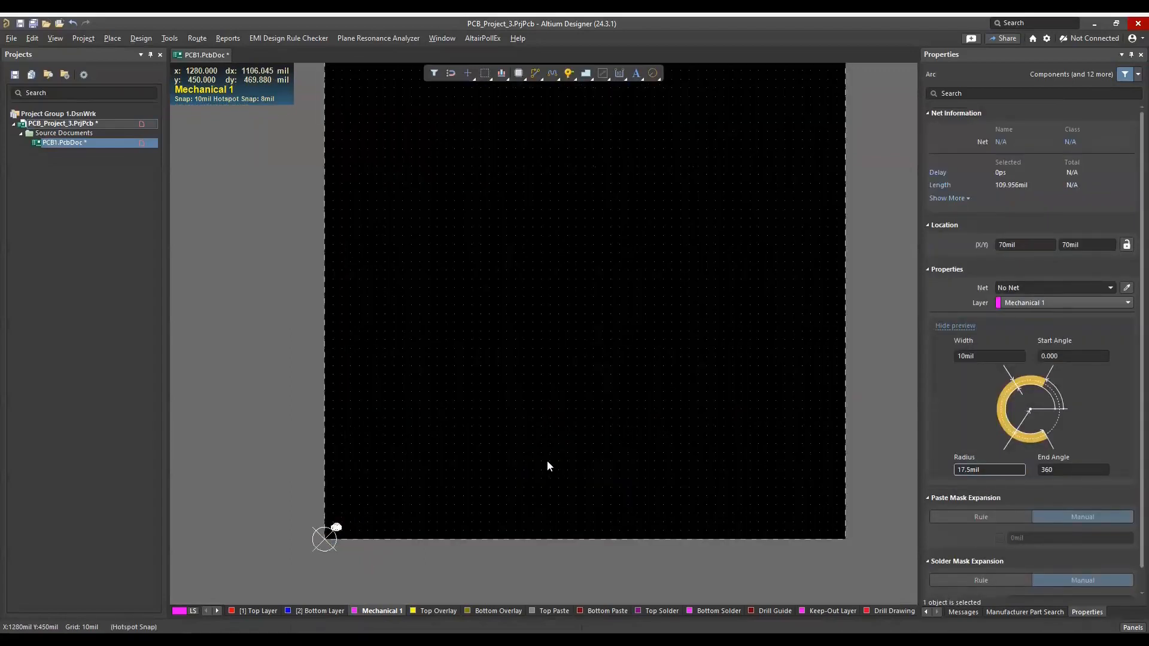
pyautogui.click(552, 458)
pyautogui.keyDown('ctrl'); pyautogui.scroll(-2, 552, 457); pyautogui.keyUp('ctrl')
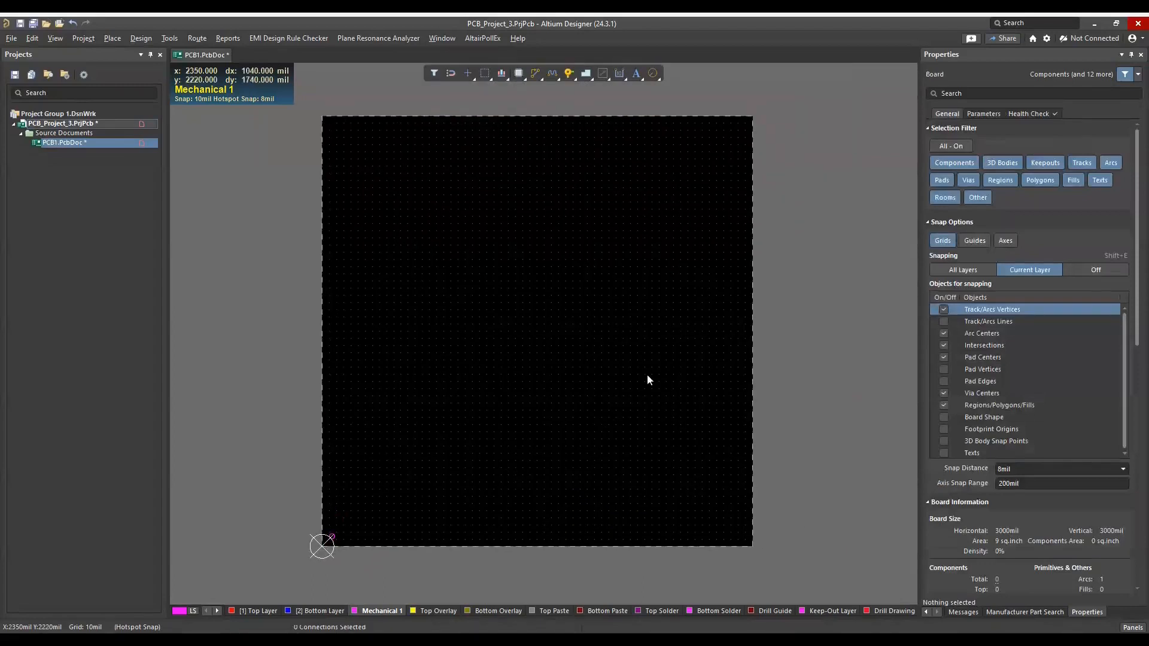
# Place a full circle near the board's lower-right corner, centred at about X 2930, Y 70 mil with a radius of about 41 mil.
pyautogui.click(657, 73)
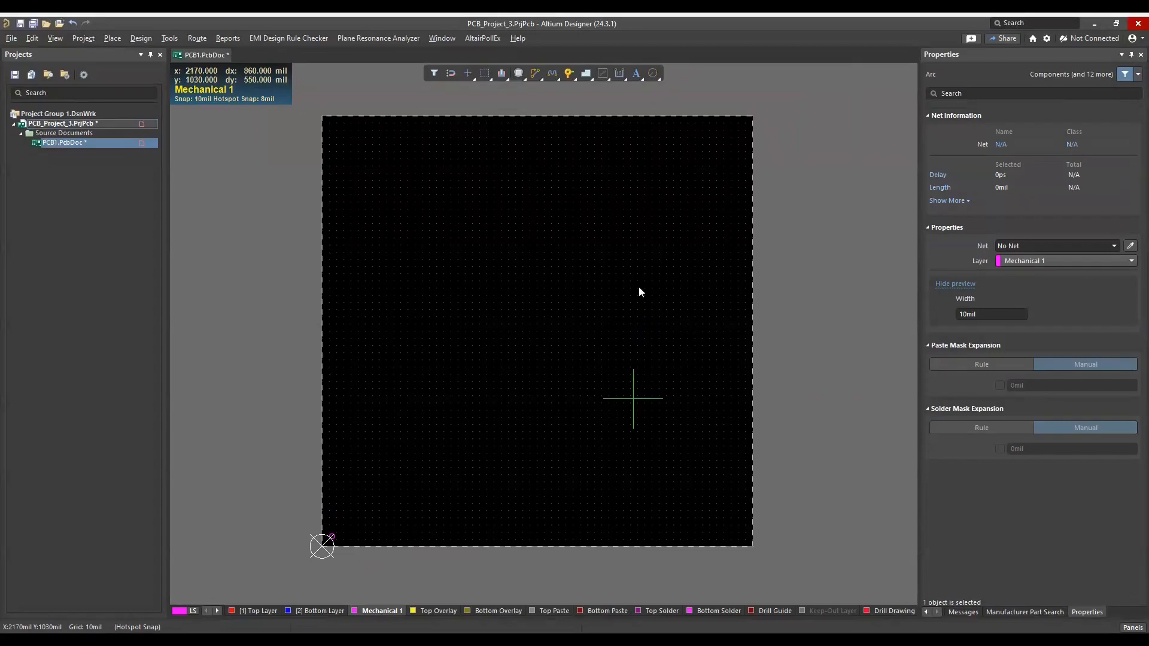
pyautogui.press('j')
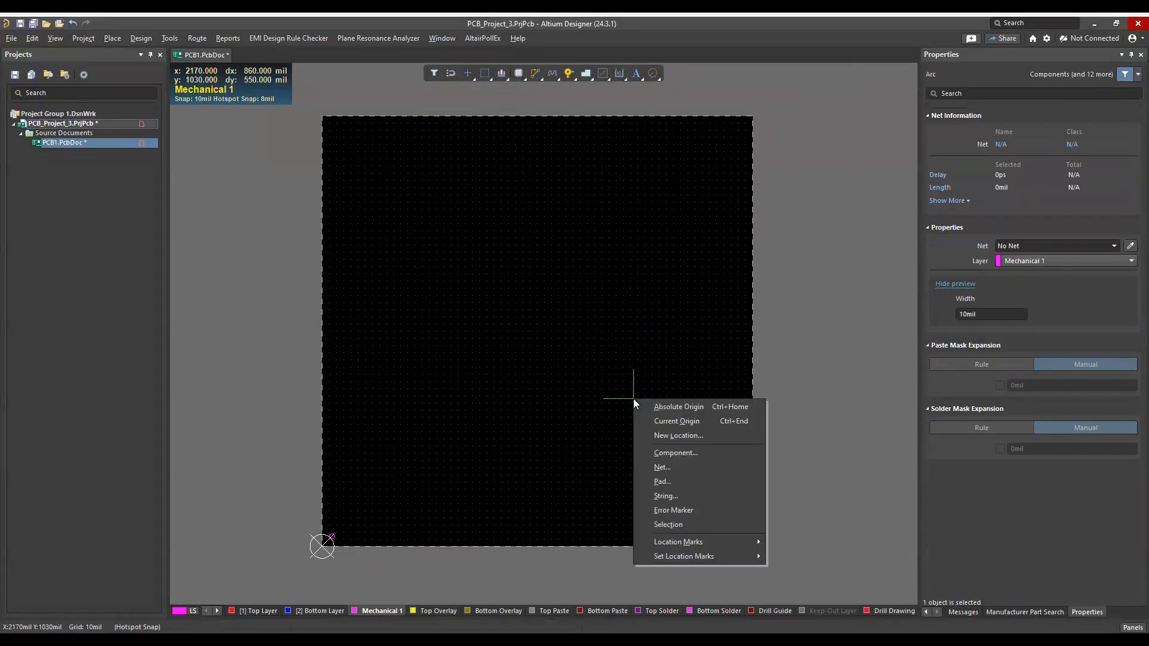
pyautogui.press('Escape')
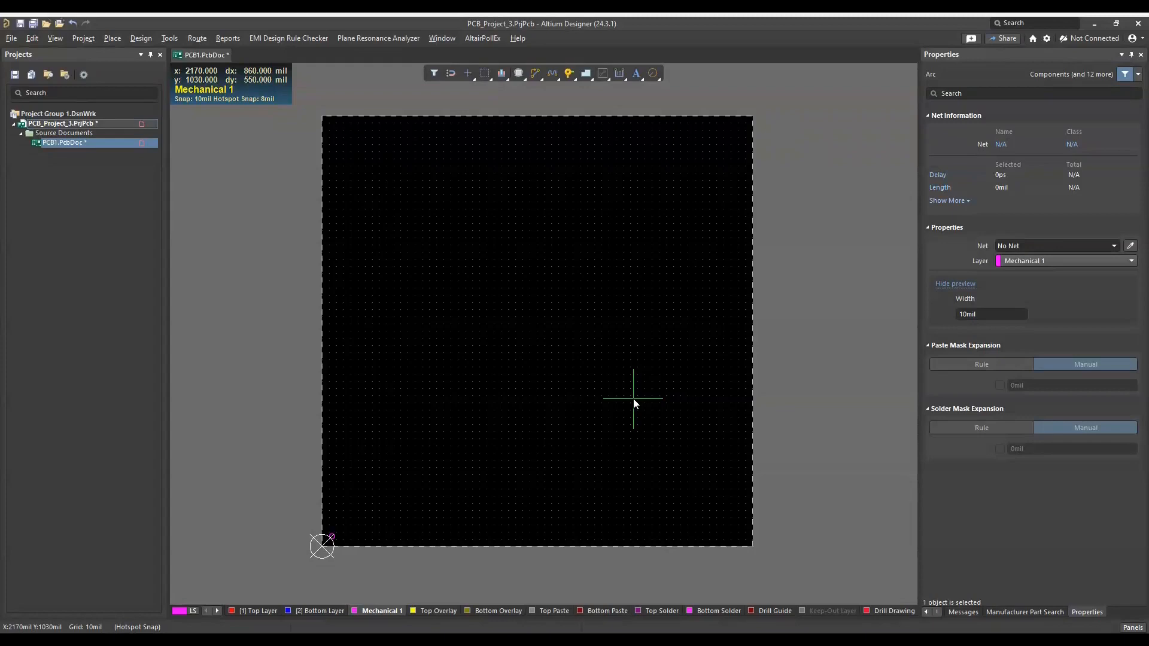
pyautogui.click(742, 541)
pyautogui.click(738, 537)
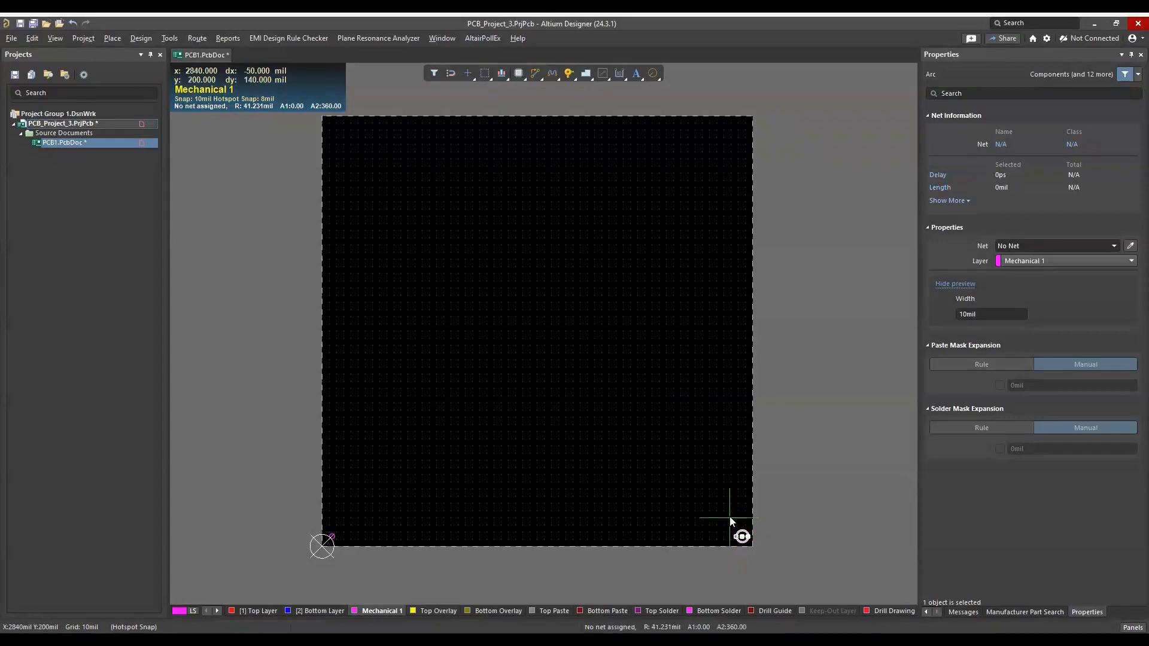
# Place a full circle near the board's upper-right corner, centred at X 2930, Y 2930 mil with a radius of about 32 mil.
pyautogui.press('j')
pyautogui.press('Escape')
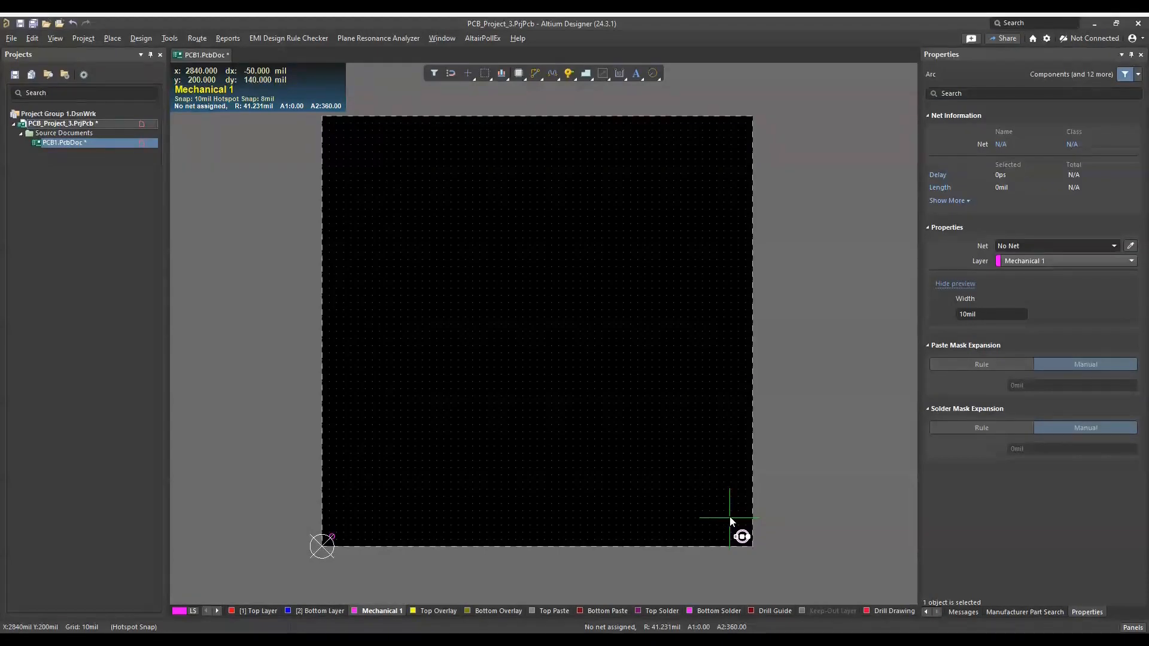
pyautogui.click(743, 126)
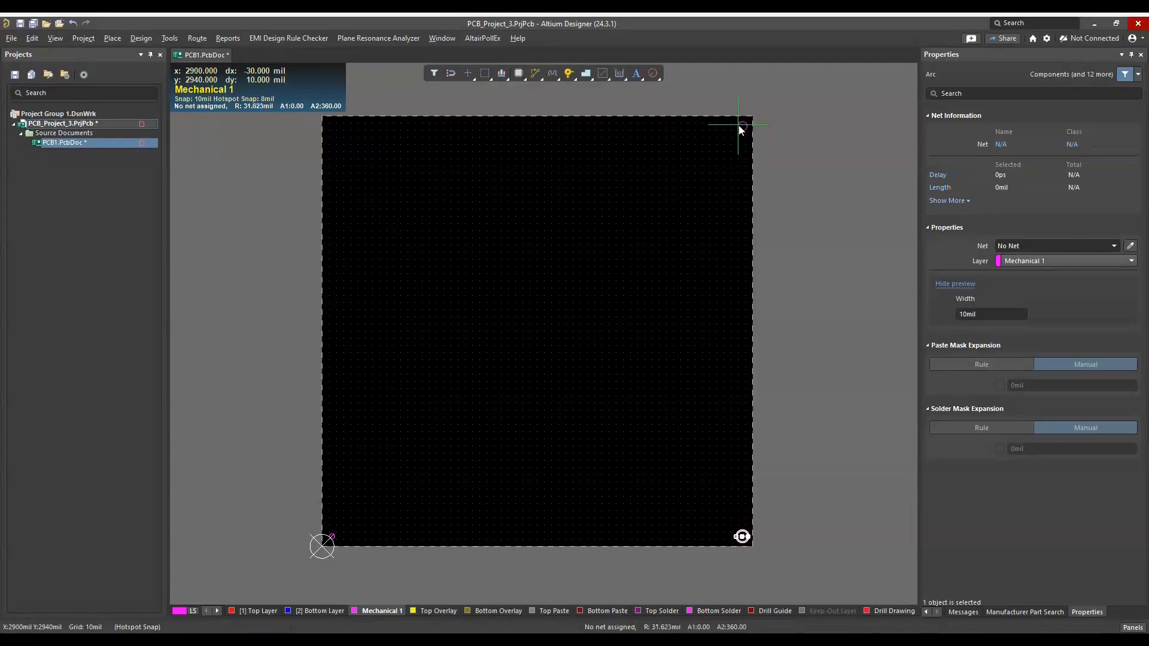
pyautogui.click(739, 127)
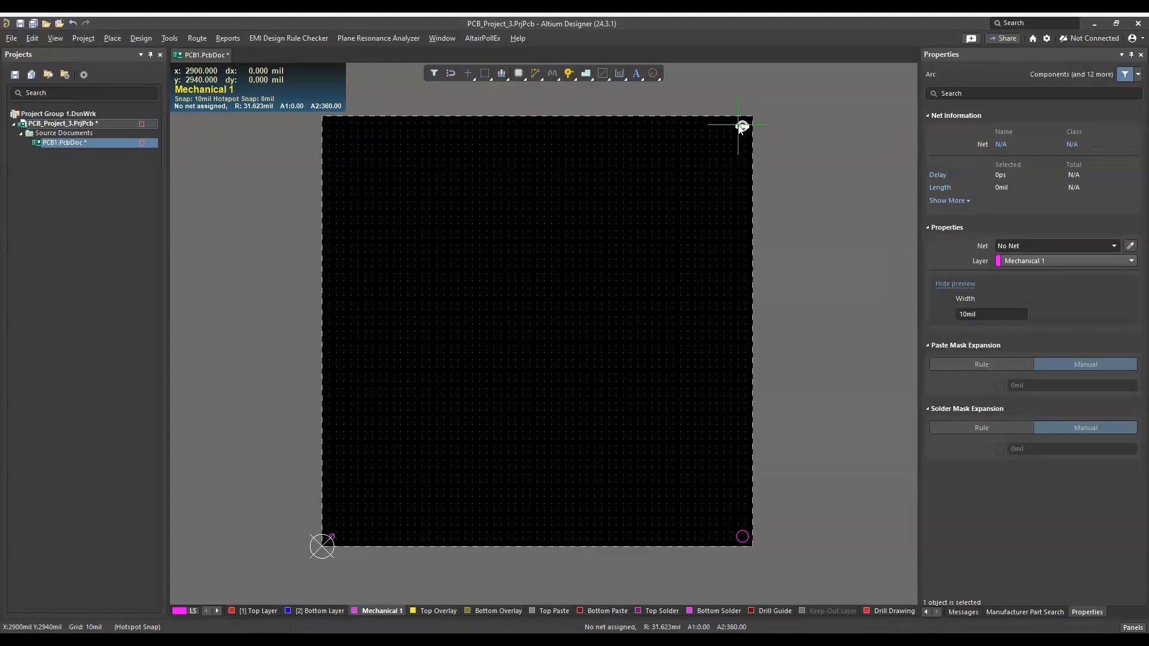
# Place a full circle near the board's upper-left corner, centred at X 70, Y 2930 mil with a radius of 40 mil, and end placement.
pyautogui.click(332, 125)
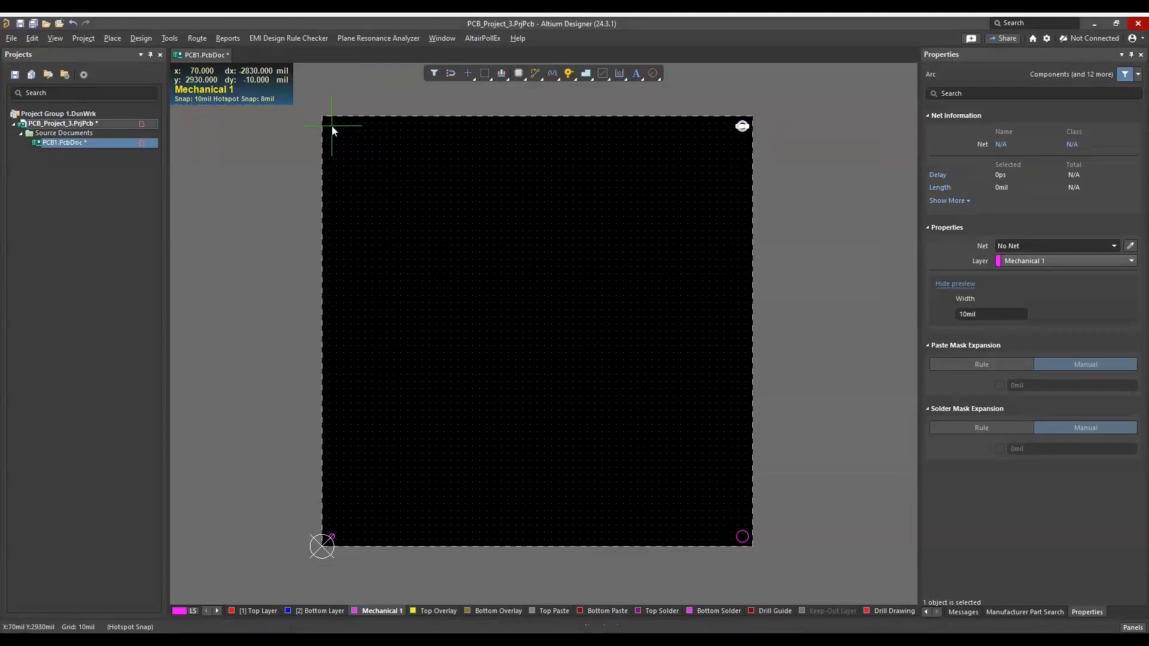
pyautogui.click(339, 127)
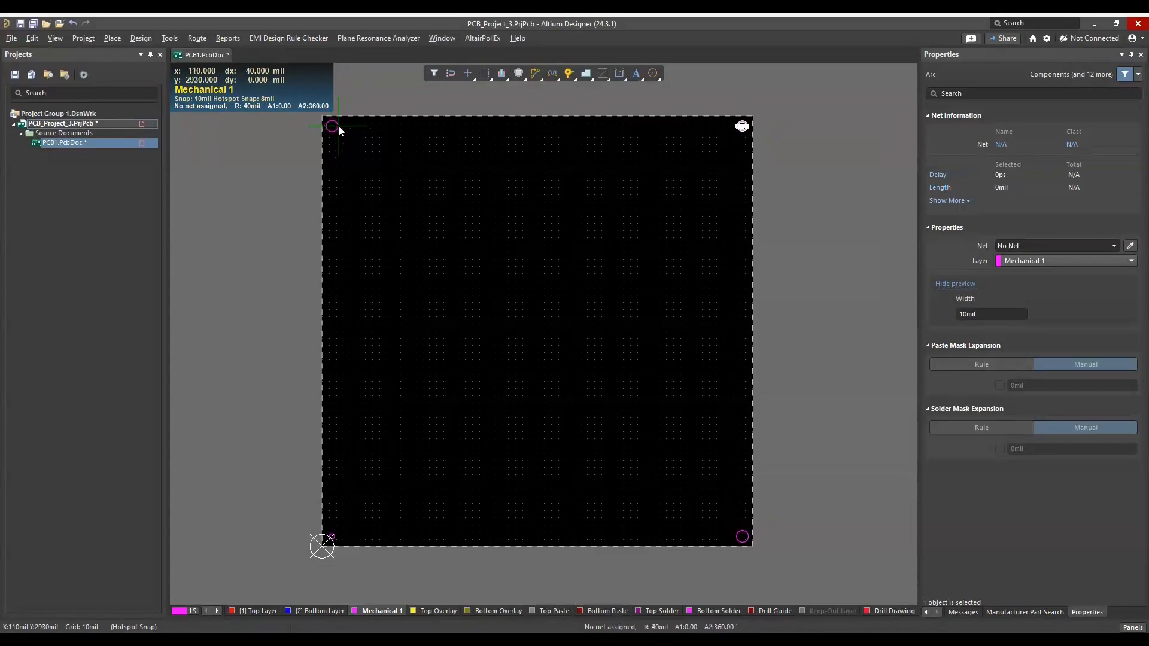
pyautogui.rightClick(339, 129)
# Set the radius of the circle at the board's upper-left corner to 17.5 mil.
pyautogui.moveTo(364, 146); pyautogui.dragTo(319, 109)
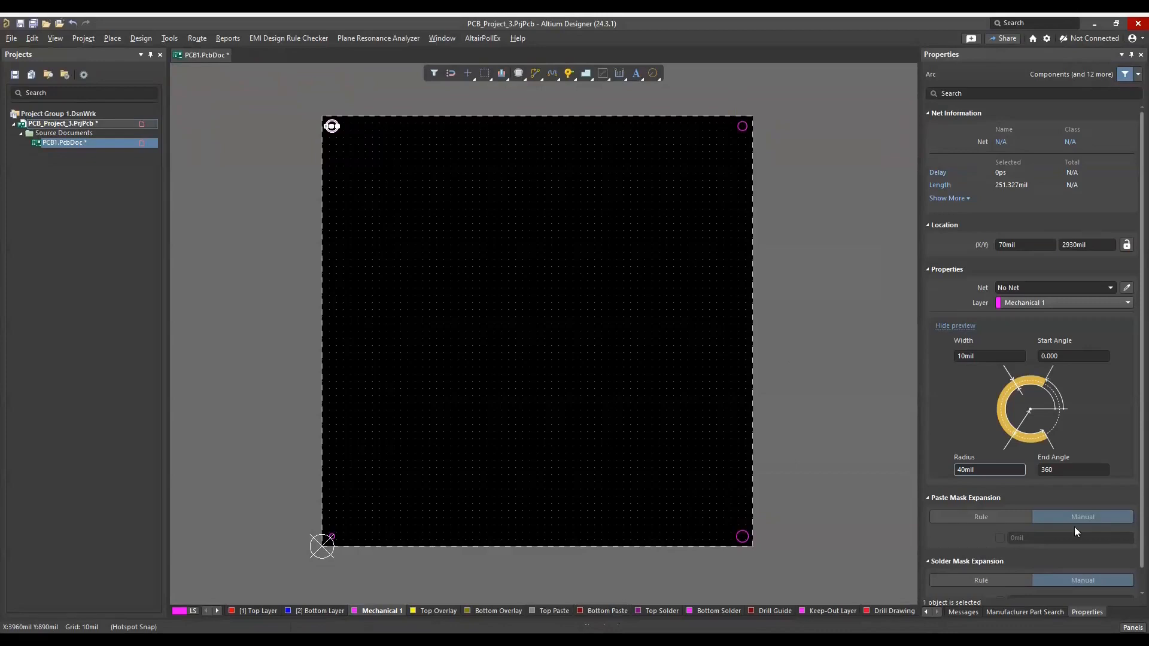
pyautogui.click(993, 470)
pyautogui.write('17.5mil')
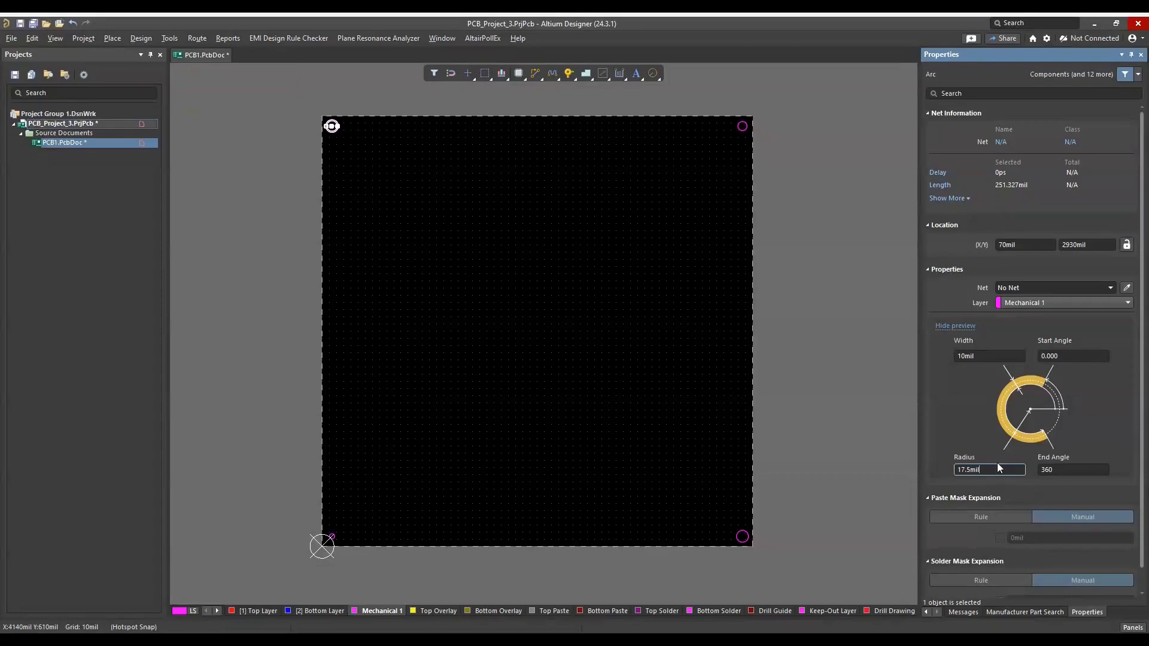
pyautogui.press('Return')
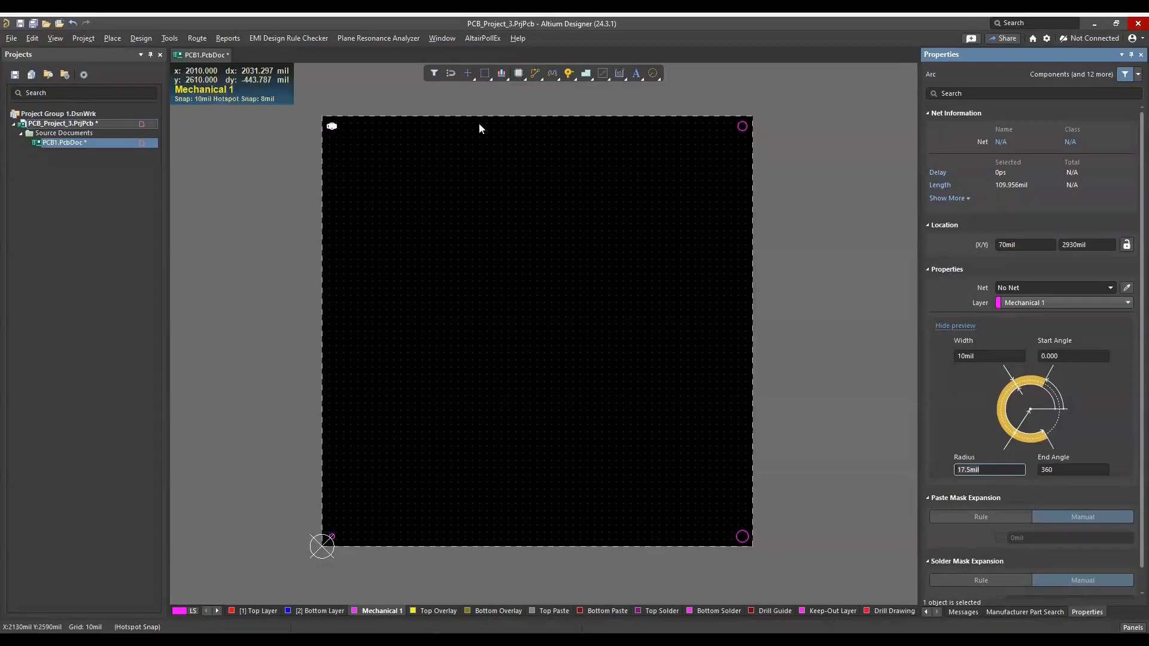
# Set the radius of the circle at the board's upper-right corner to 17.5 mil.
pyautogui.moveTo(704, 134); pyautogui.dragTo(751, 109)
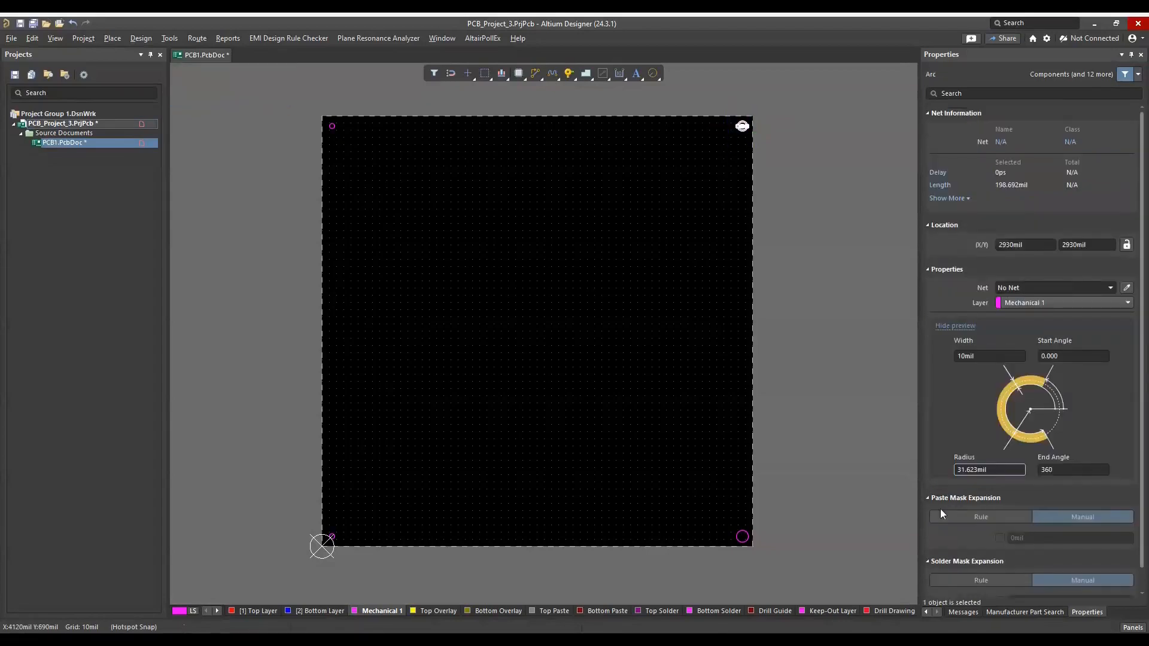
pyautogui.click(1013, 470)
pyautogui.write('17')
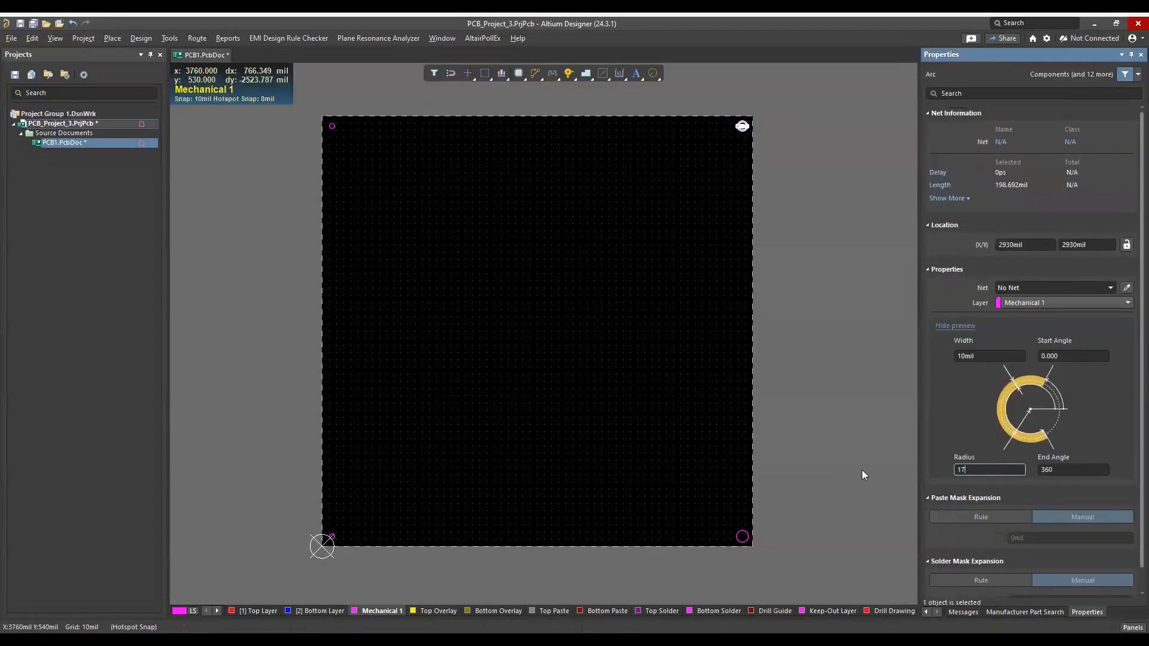
pyautogui.write('.5')
pyautogui.press('Return')
# Set the radius of the circle at the board's lower-right corner to 17.5 mil and clear the selection.
pyautogui.moveTo(726, 521); pyautogui.dragTo(763, 557)
pyautogui.click(763, 556)
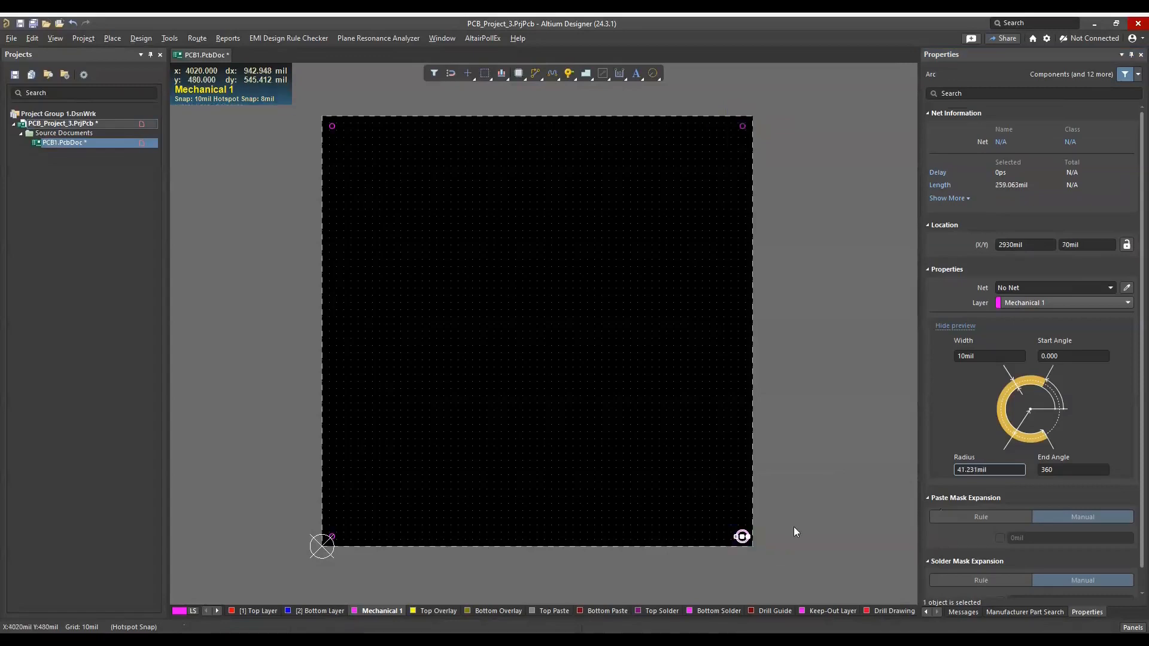
pyautogui.click(976, 472)
pyautogui.write('17.5')
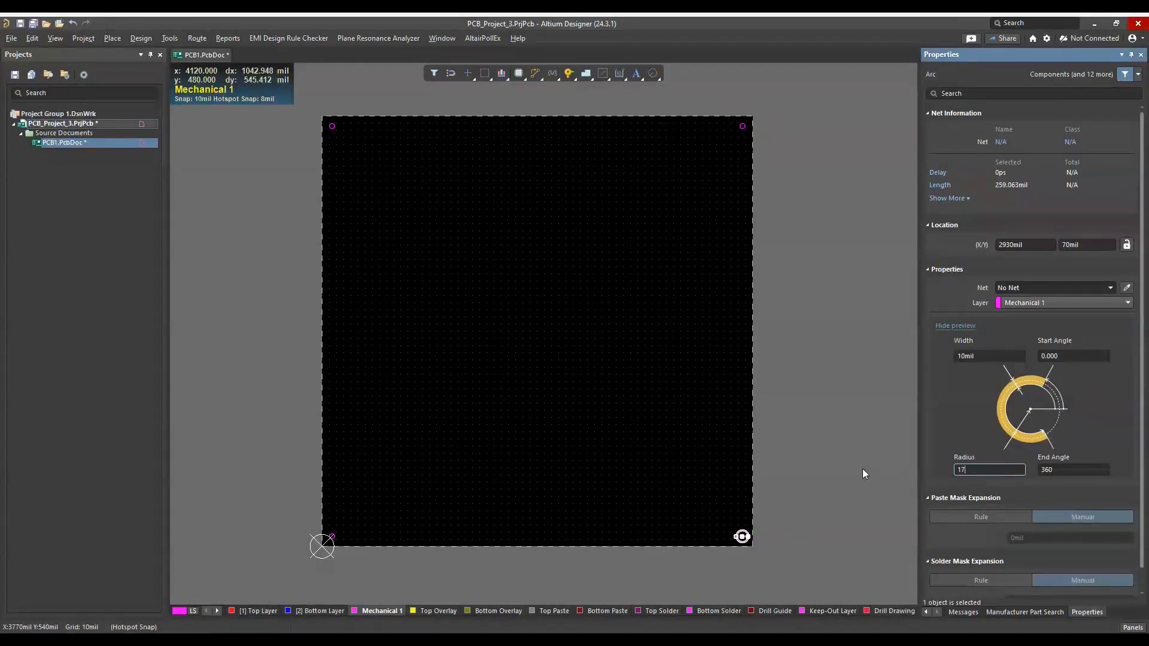
pyautogui.press('Return')
pyautogui.keyDown('ctrl'); pyautogui.scroll(-1, 602, 323); pyautogui.keyUp('ctrl')
pyautogui.keyDown('ctrl'); pyautogui.scroll(-1, 602, 324); pyautogui.keyUp('ctrl')
pyautogui.click(607, 410)
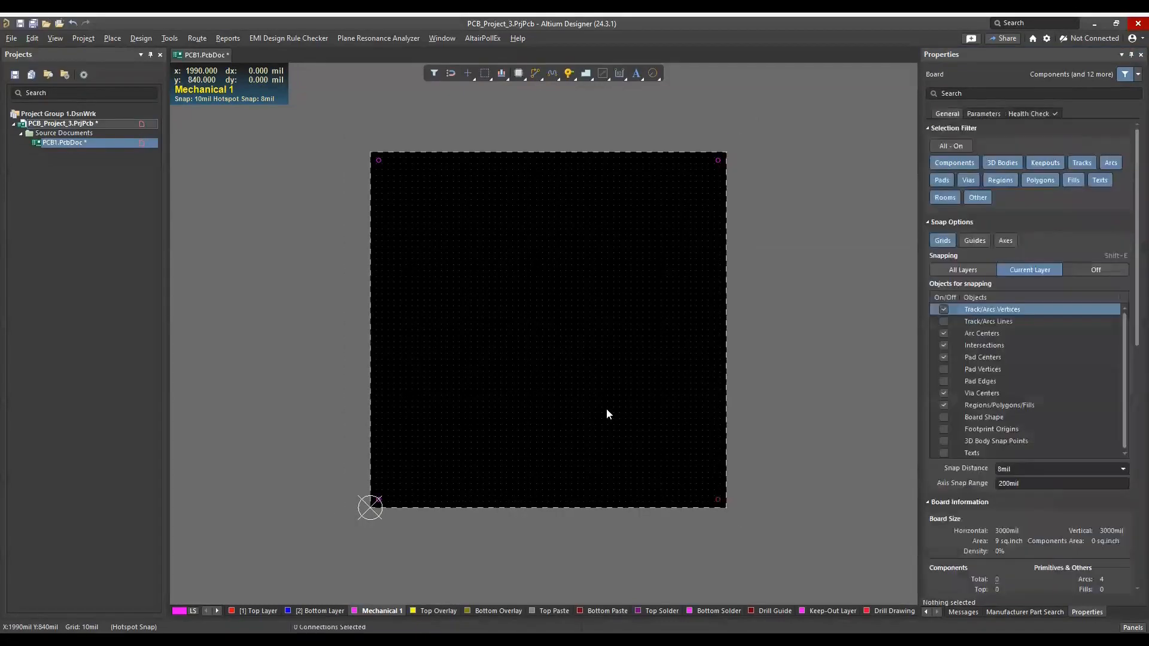
# Select all four corner circles and run Create Board Cutout from Selected Primitives on them.
pyautogui.keyDown('ctrl'); pyautogui.scroll(2, 607, 409); pyautogui.keyUp('ctrl')
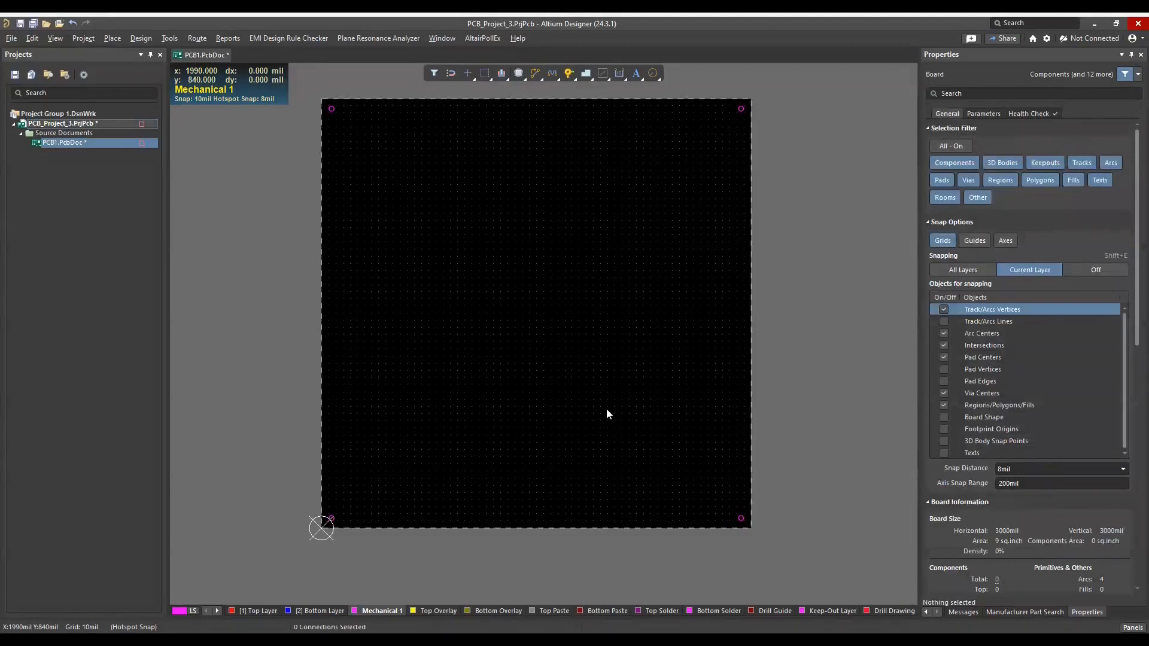
pyautogui.moveTo(714, 490); pyautogui.dragTo(761, 528)
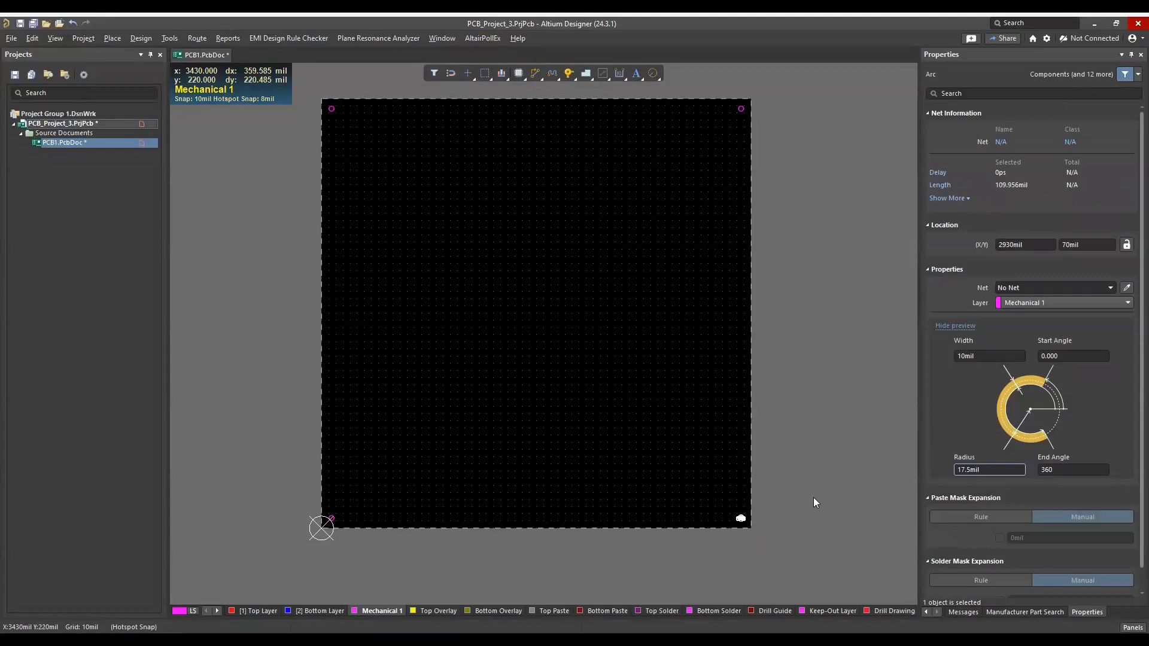
pyautogui.keyDown('ctrl'); pyautogui.scroll(-1, 813, 498); pyautogui.keyUp('ctrl')
pyautogui.moveTo(807, 535); pyautogui.dragTo(324, 121)
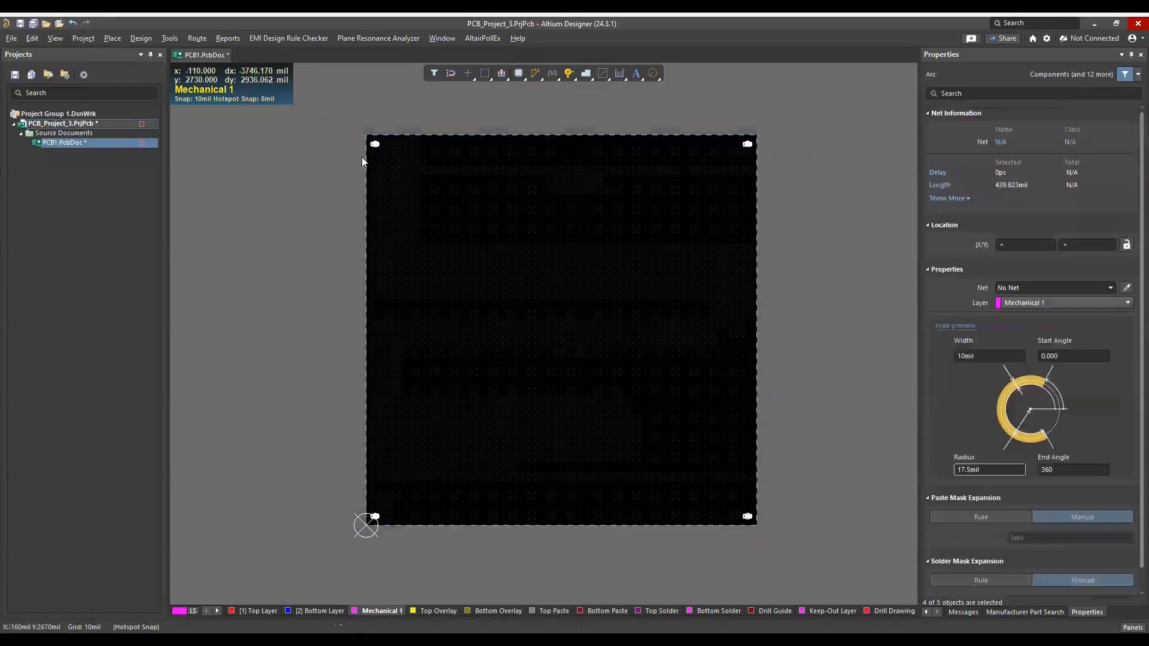
pyautogui.click(142, 39)
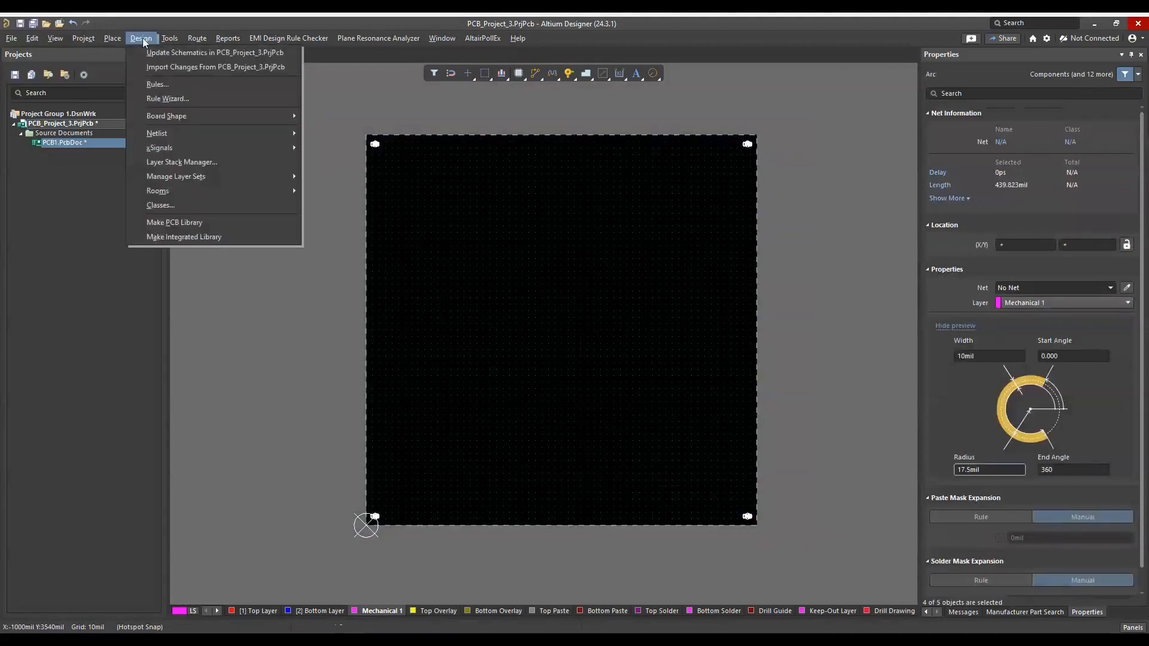
pyautogui.moveTo(183, 116)
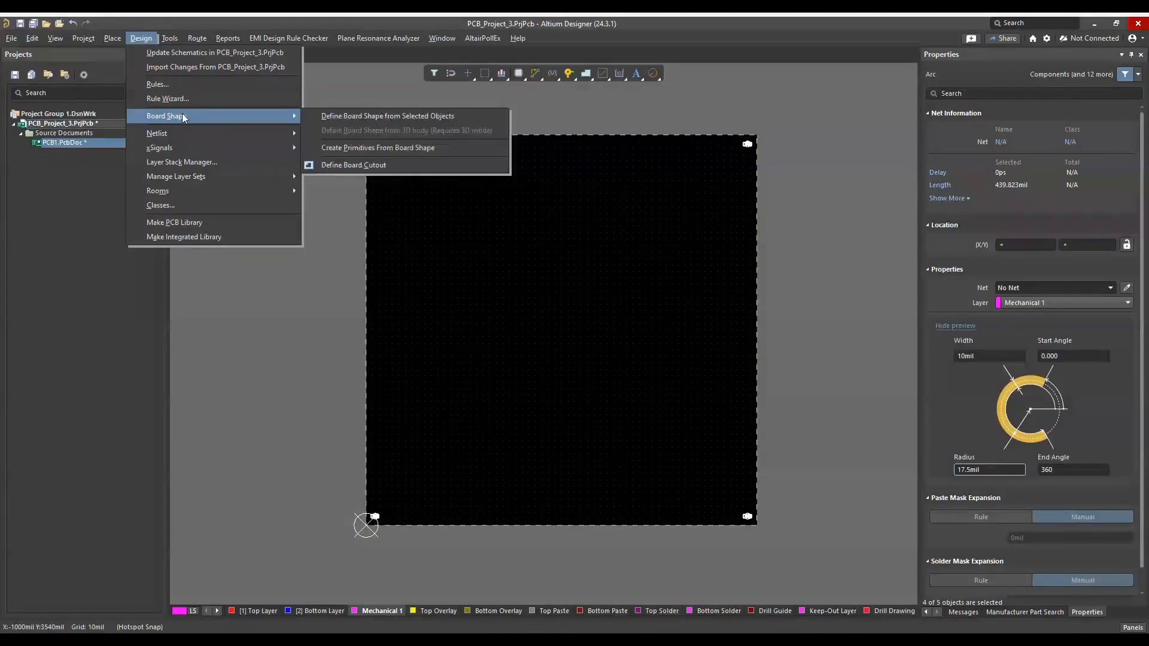
pyautogui.click(177, 38)
pyautogui.click(173, 40)
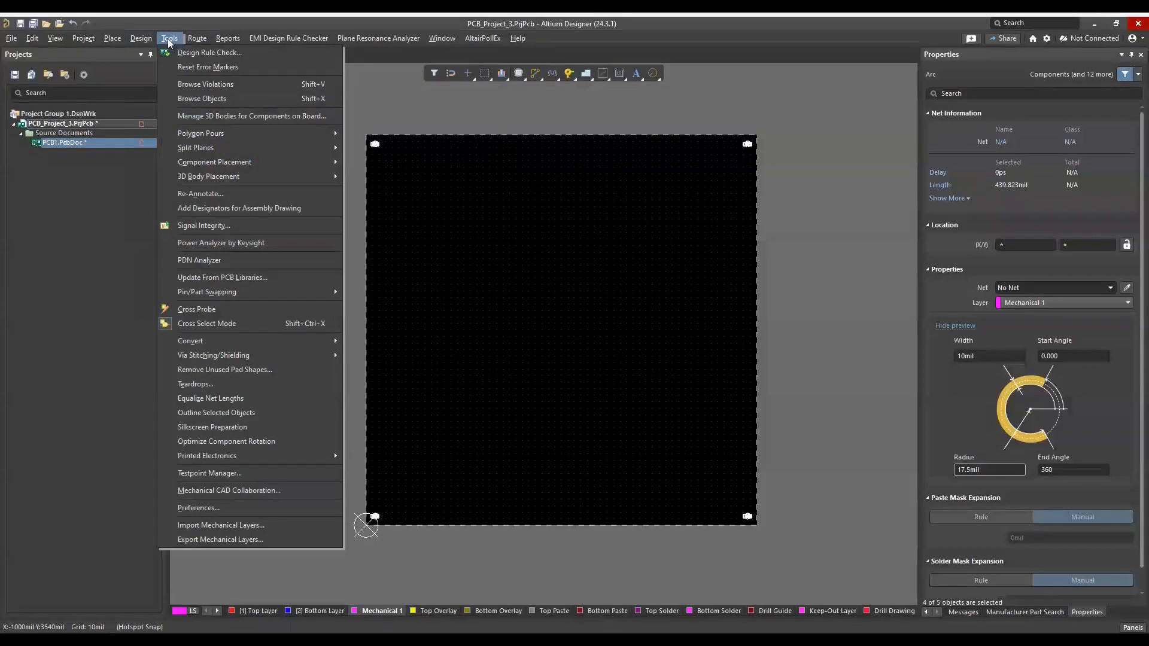
pyautogui.moveTo(238, 339)
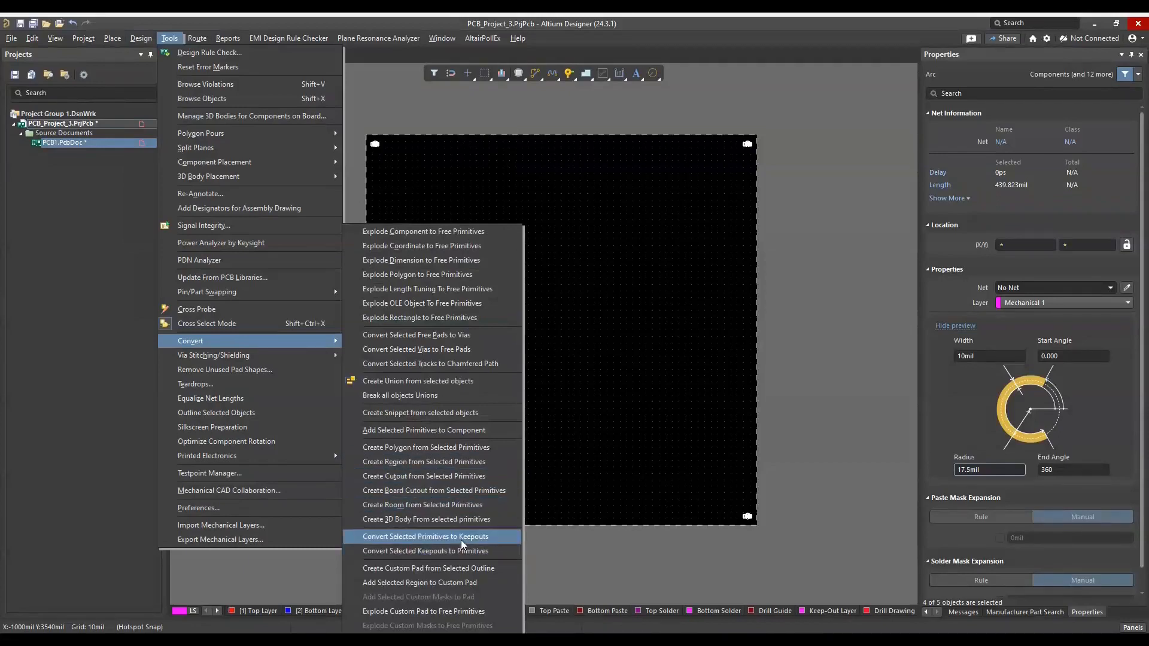
pyautogui.click(489, 491)
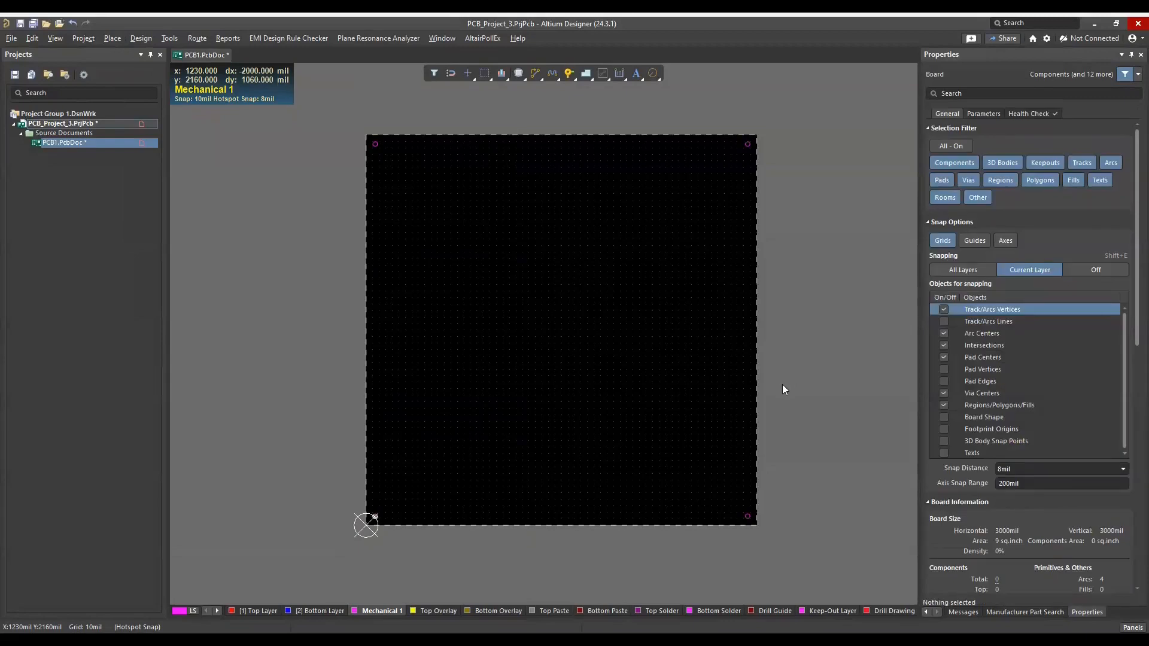
# Retry creating board cutouts from selected primitives with every object on the board selected.
pyautogui.click(333, 102)
pyautogui.click(753, 554)
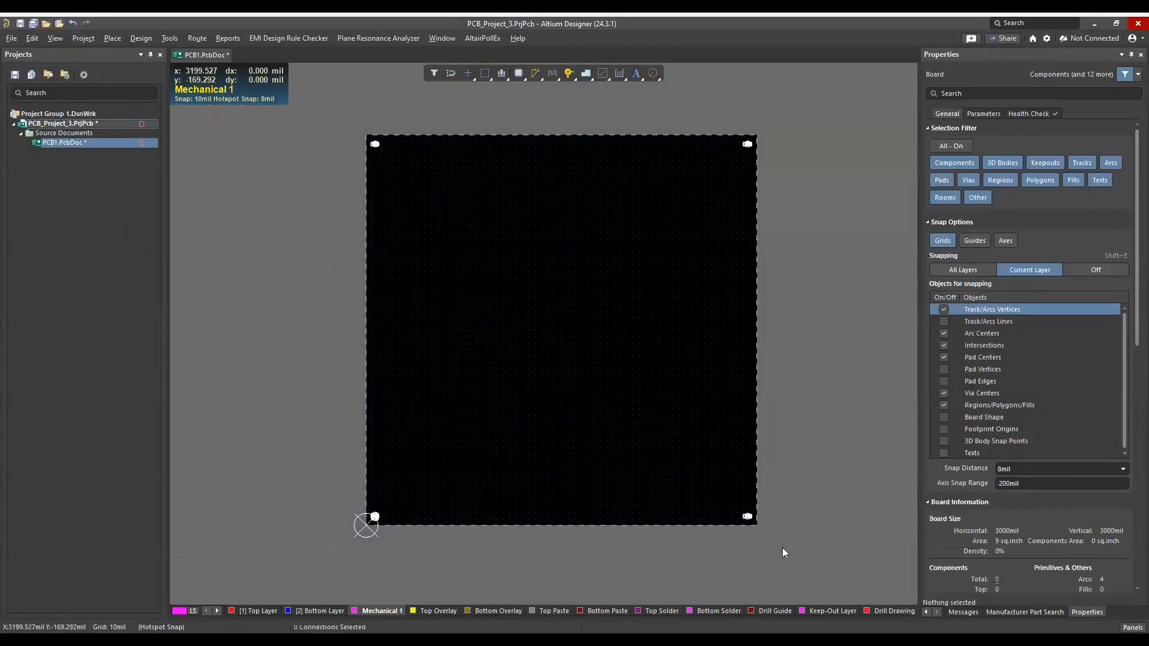
pyautogui.hotkey('ctrl', 'a')
pyautogui.click(147, 39)
pyautogui.moveTo(192, 40)
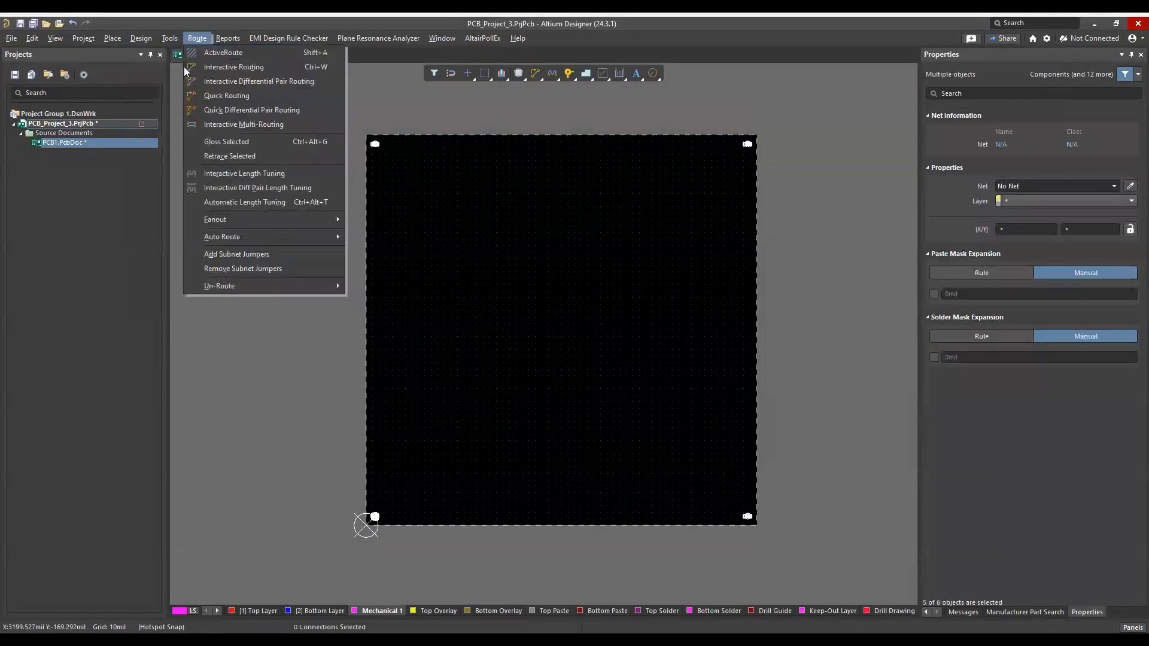
pyautogui.moveTo(282, 341)
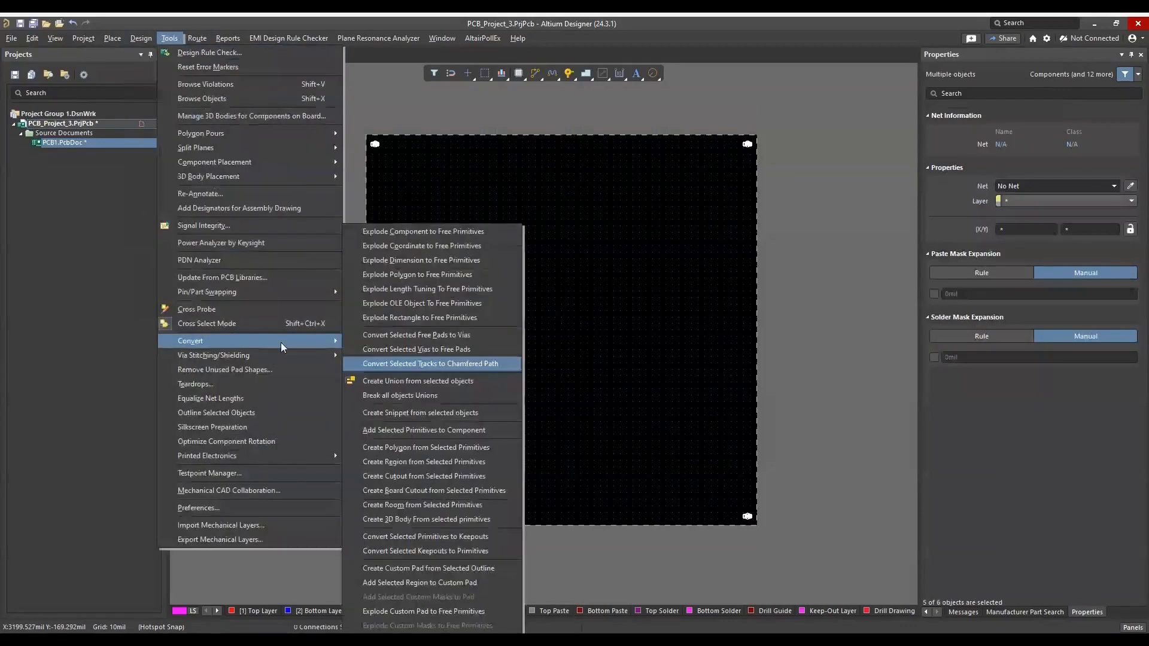
pyautogui.click(466, 489)
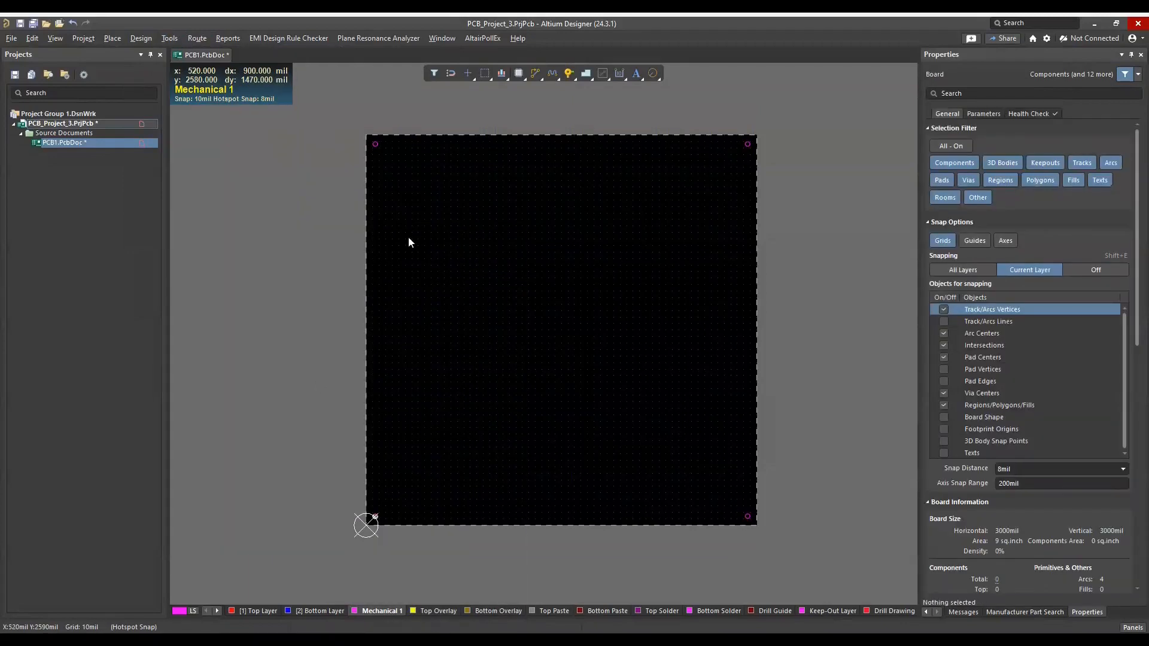
# Create a board cutout from only the circle at the board's upper-left corner.
pyautogui.keyDown('ctrl'); pyautogui.scroll(3, 607, 141); pyautogui.keyUp('ctrl')
pyautogui.keyDown('ctrl'); pyautogui.scroll(-1, 274, 172); pyautogui.keyUp('ctrl')
pyautogui.keyDown('ctrl'); pyautogui.scroll(-1, 274, 172); pyautogui.keyUp('ctrl')
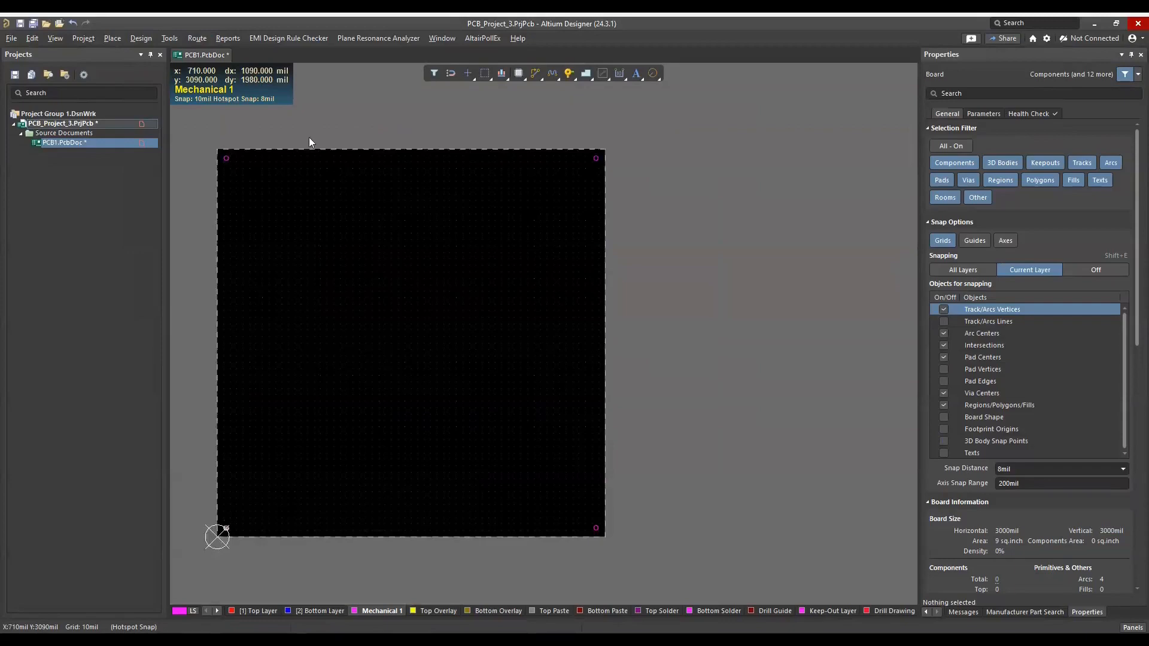
pyautogui.moveTo(185, 141); pyautogui.dragTo(249, 178)
pyautogui.moveTo(328, 98); pyautogui.dragTo(467, 122, button='right')
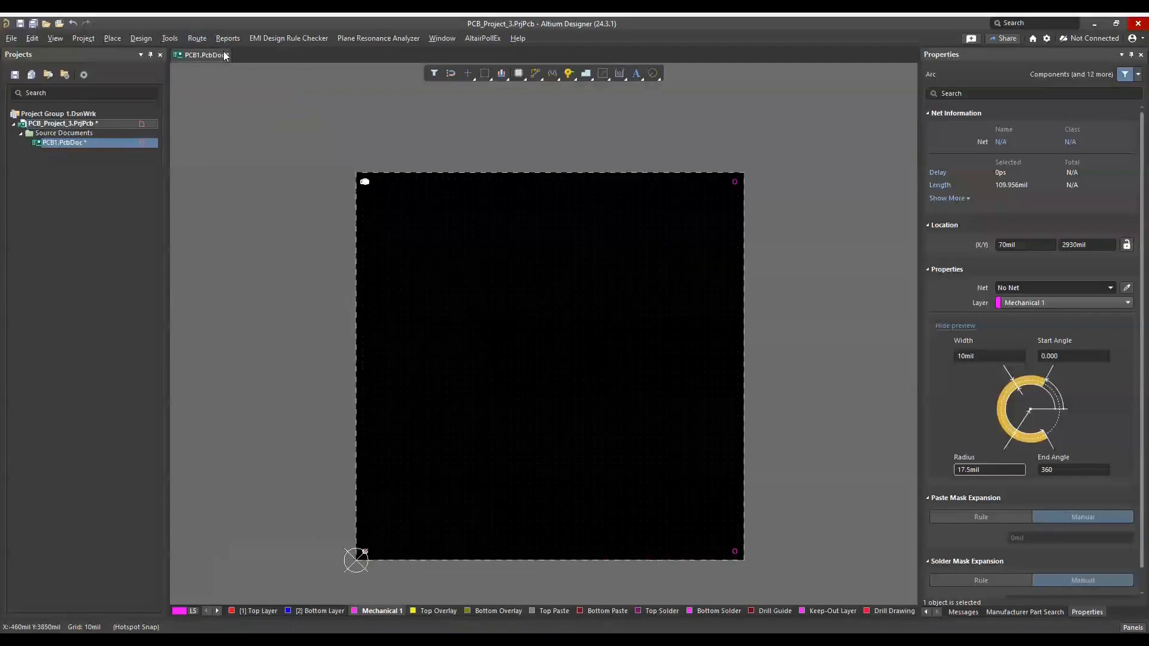
pyautogui.click(139, 39)
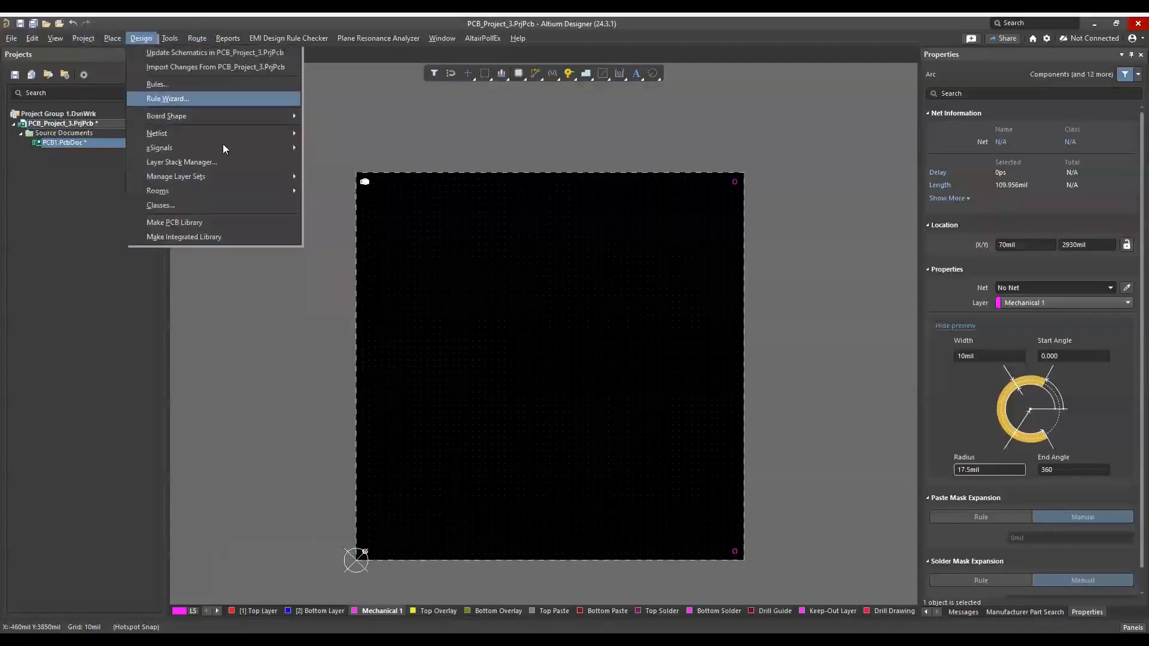
pyautogui.moveTo(170, 38)
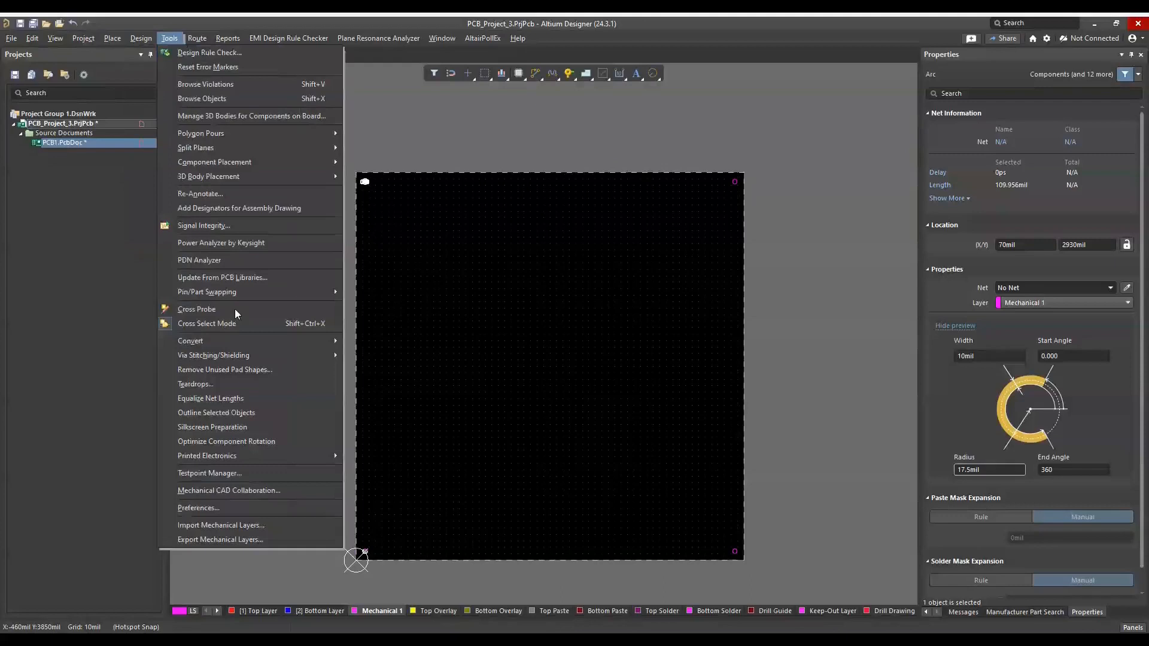
pyautogui.moveTo(285, 340)
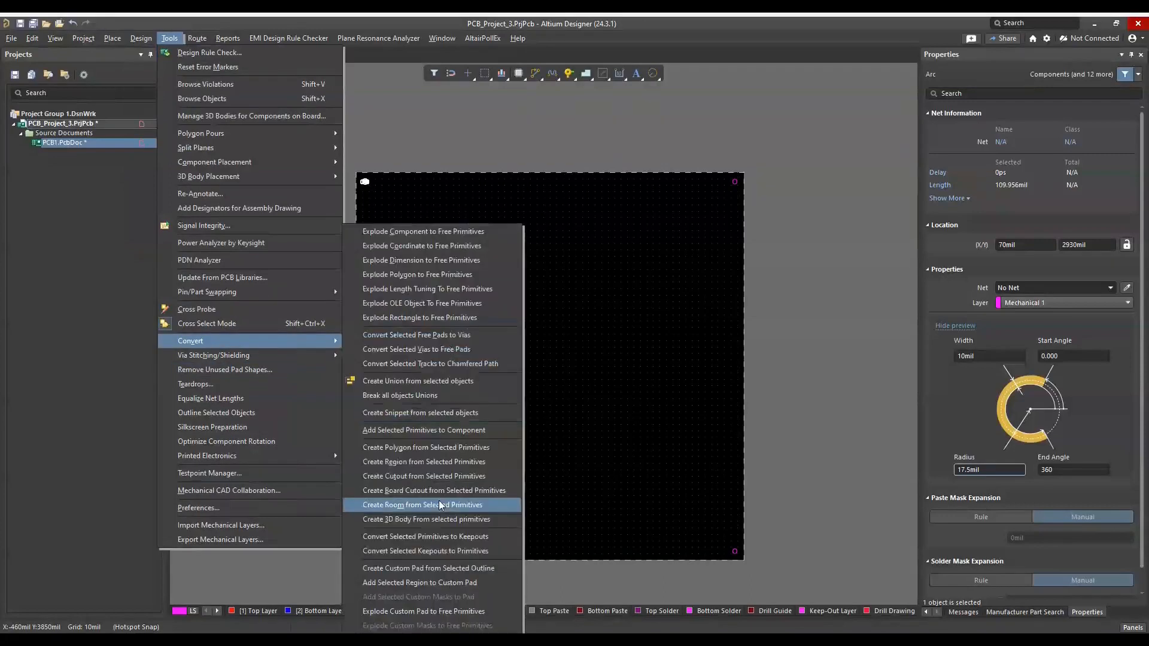
pyautogui.click(478, 489)
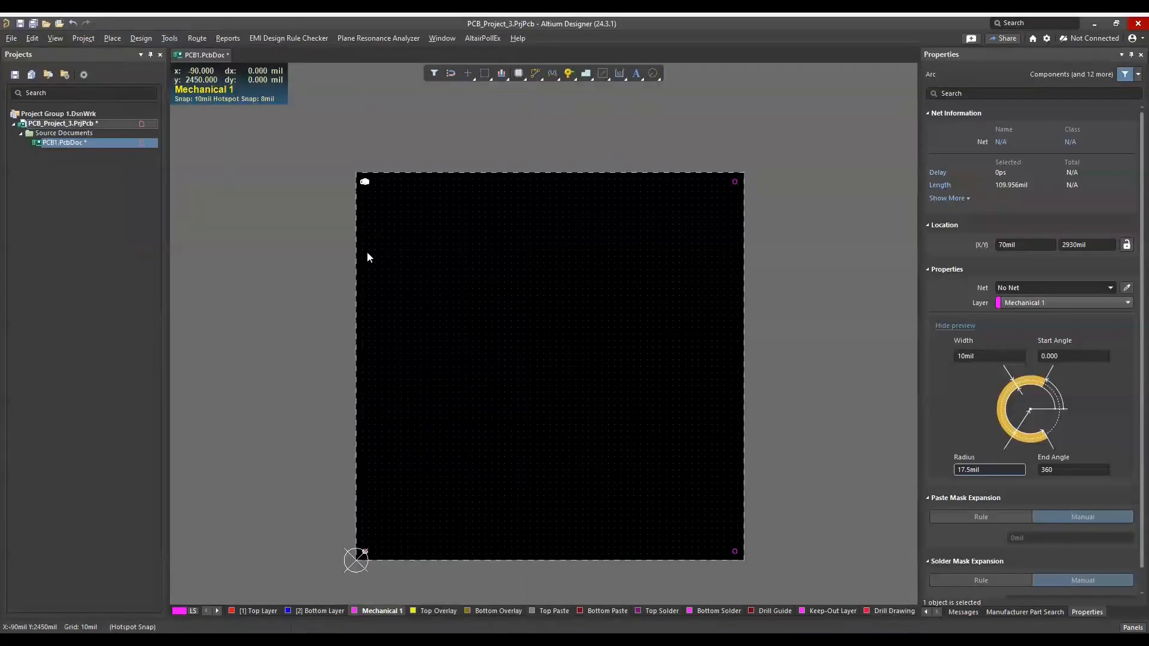
# Create a board cutout from only the circle at the board's upper-right corner.
pyautogui.keyDown('ctrl'); pyautogui.scroll(4, 376, 182); pyautogui.keyUp('ctrl')
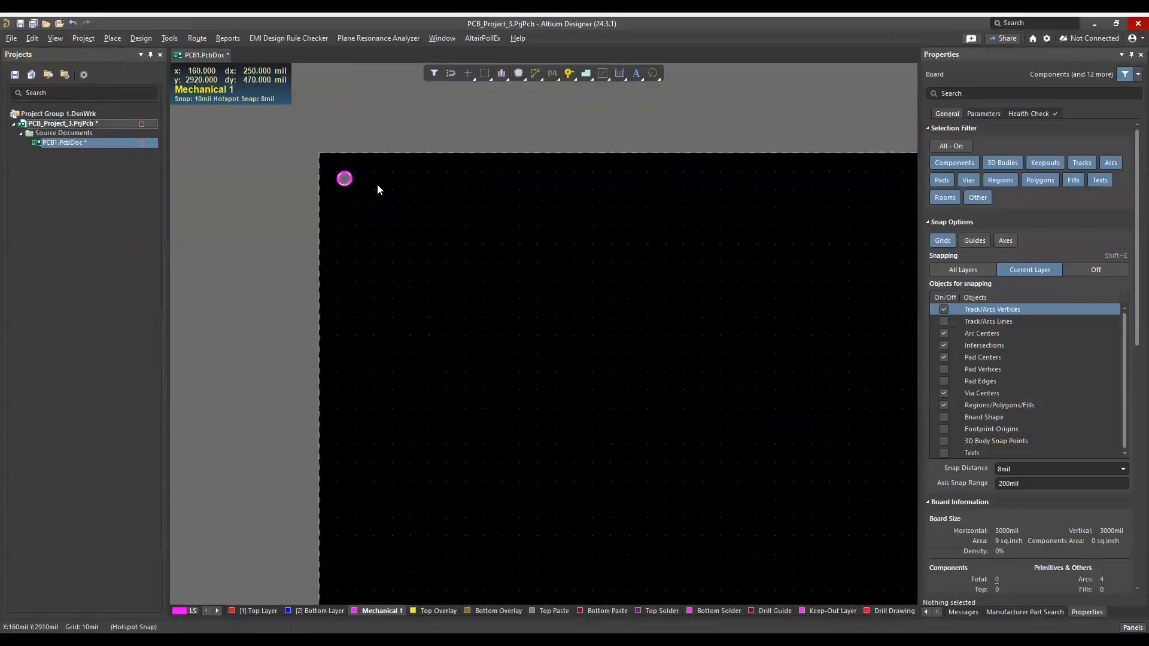
pyautogui.keyDown('ctrl'); pyautogui.scroll(-3, 377, 190); pyautogui.keyUp('ctrl')
pyautogui.moveTo(729, 180); pyautogui.dragTo(503, 138, button='right')
pyautogui.click(674, 127)
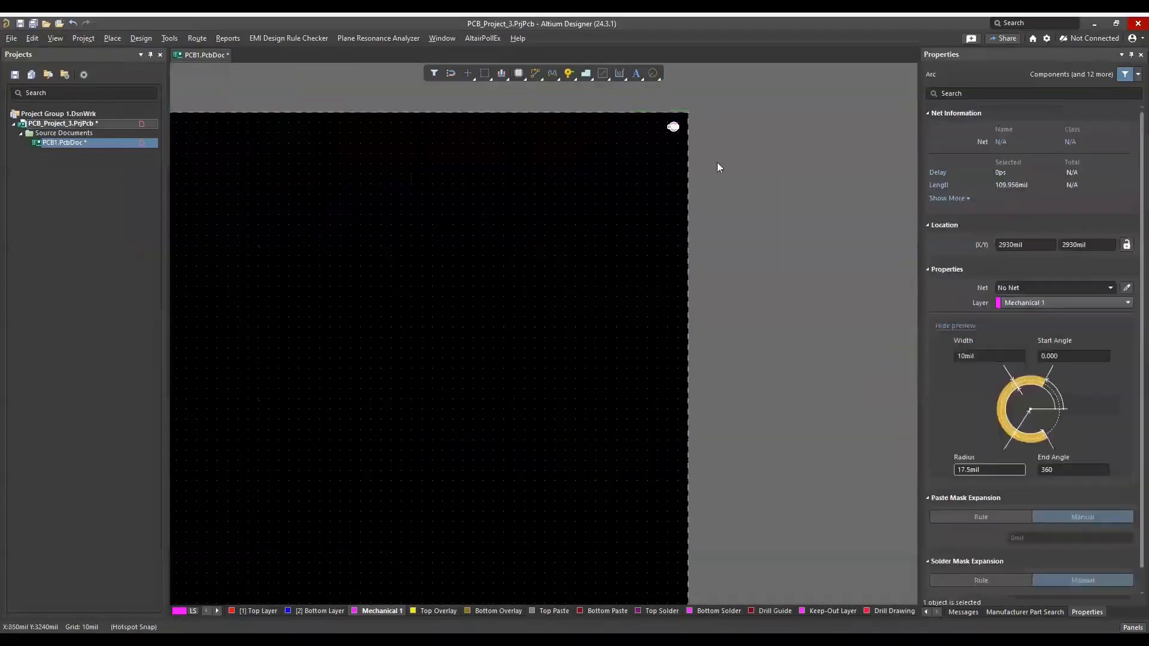
pyautogui.click(170, 40)
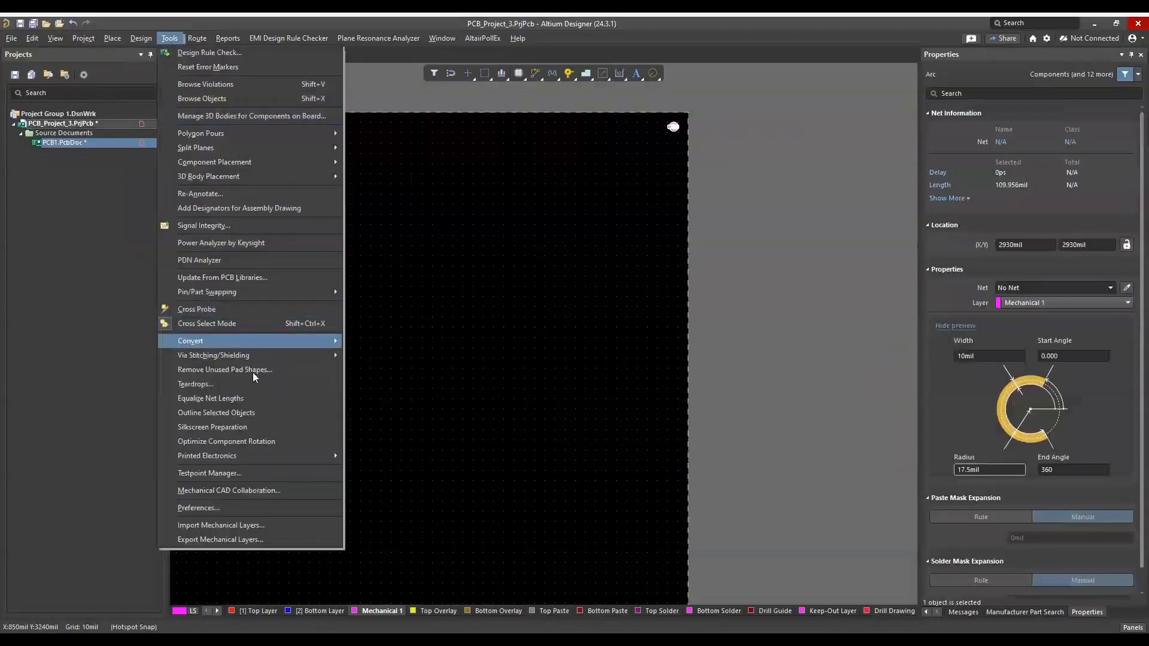
pyautogui.moveTo(323, 341)
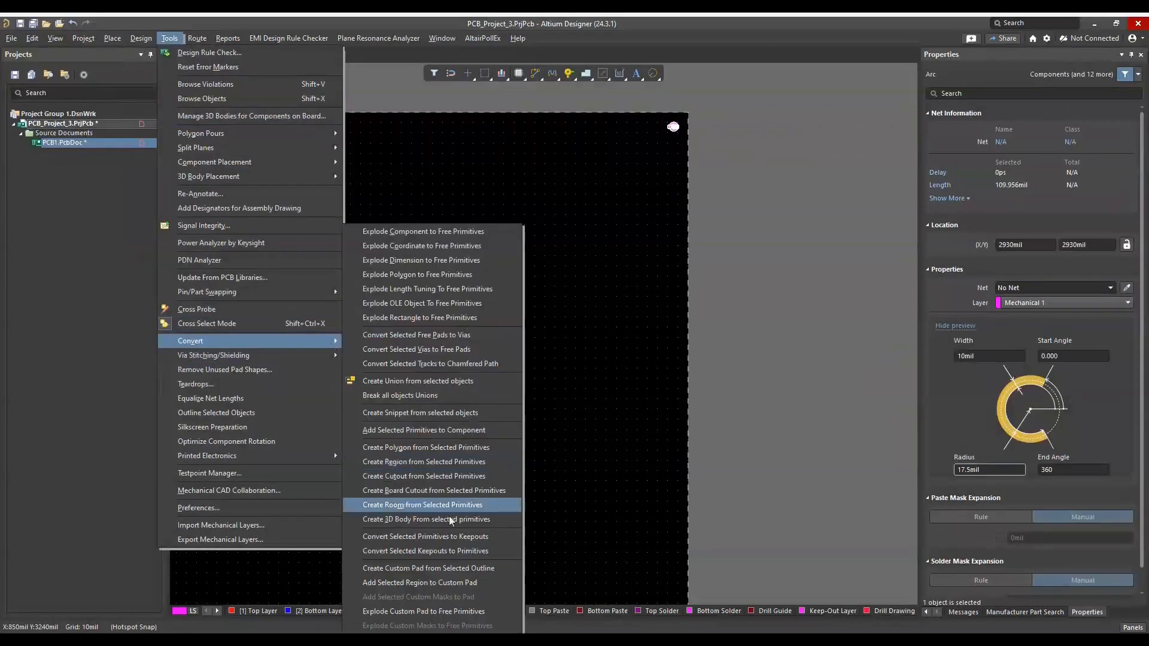
pyautogui.click(487, 492)
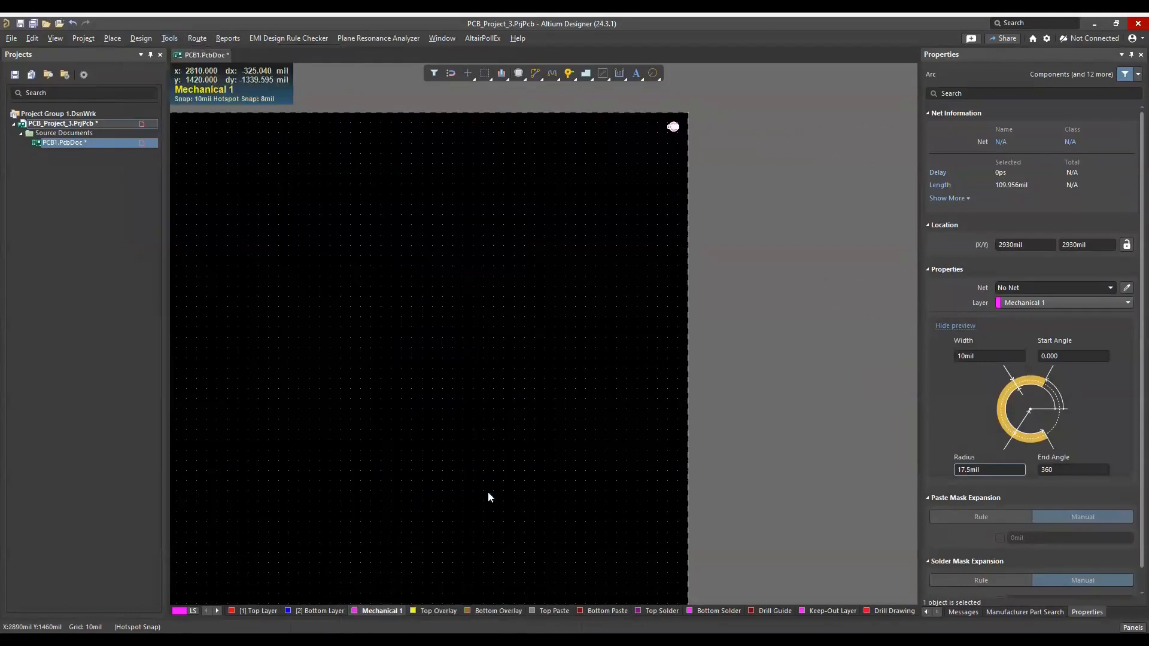
# Create a board cutout from only the circle at the board's lower-right corner.
pyautogui.keyDown('ctrl'); pyautogui.scroll(-1, 729, 330); pyautogui.keyUp('ctrl')
pyautogui.moveTo(782, 501); pyautogui.dragTo(769, 313, button='right')
pyautogui.moveTo(652, 360); pyautogui.dragTo(703, 443)
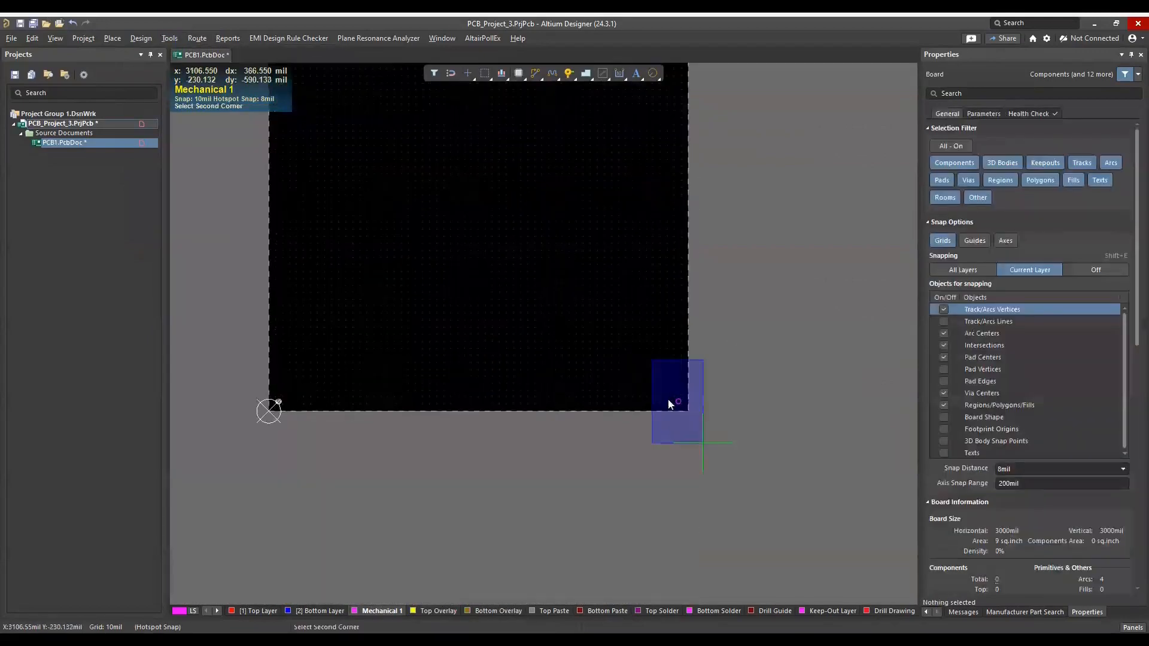
pyautogui.click(170, 38)
pyautogui.moveTo(264, 341)
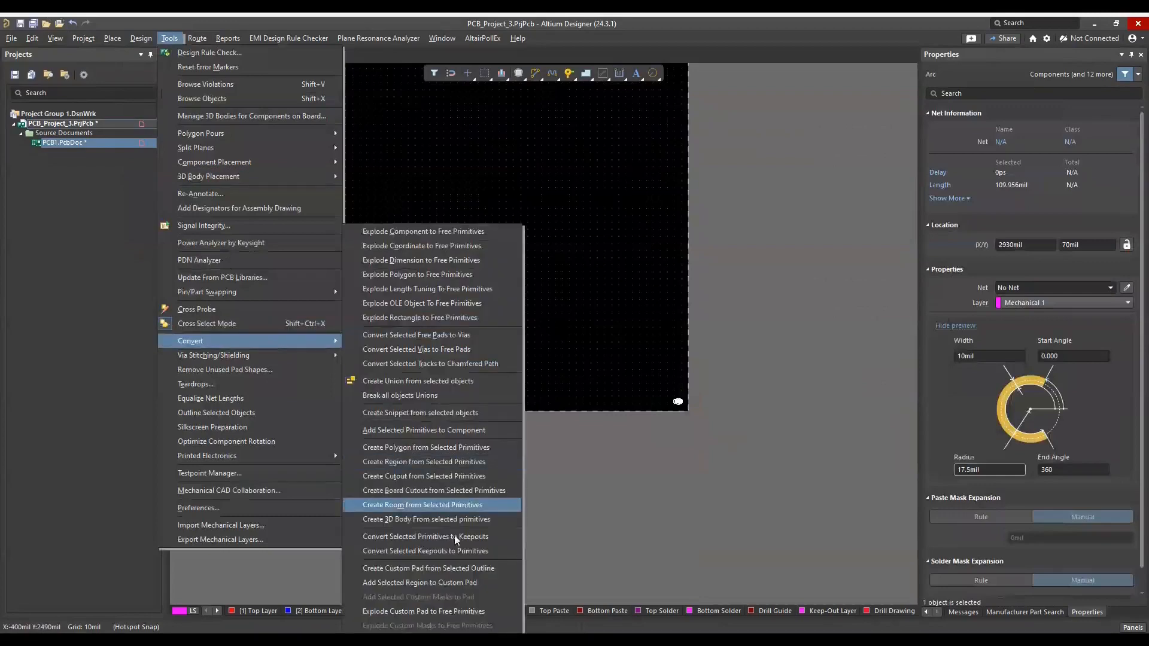
pyautogui.click(477, 491)
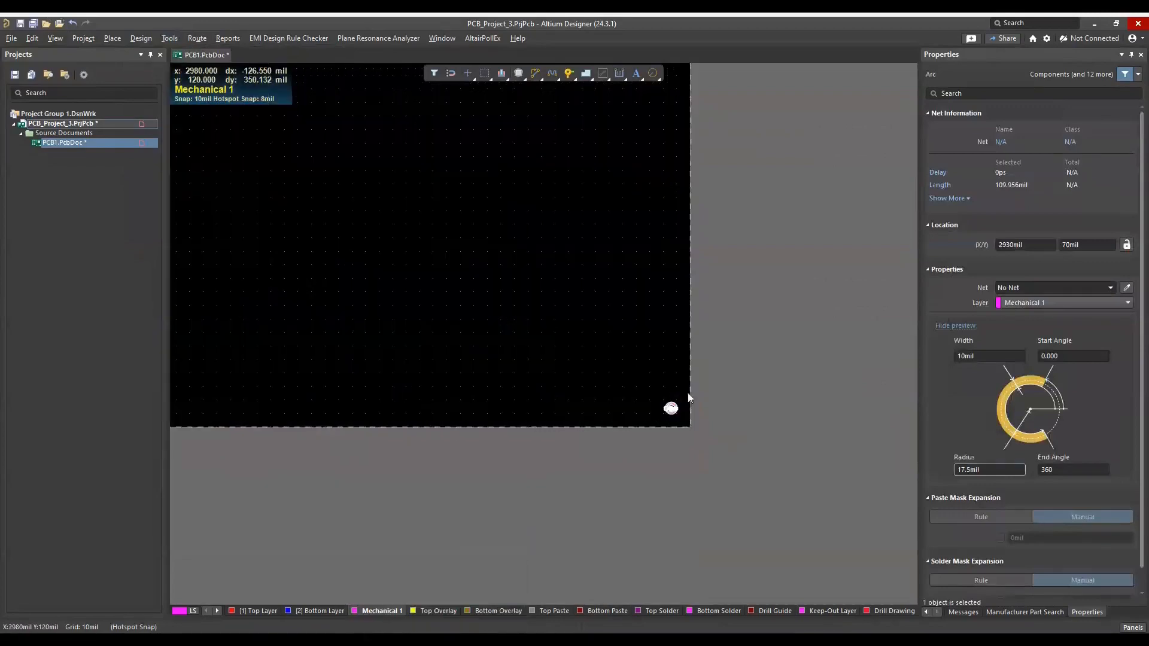
# Inspect the lower-left cutout in the 2D layout and all four corner cutouts in Board Planning mode.
pyautogui.keyDown('ctrl'); pyautogui.scroll(-2, 559, 446); pyautogui.keyUp('ctrl')
pyautogui.moveTo(347, 424); pyautogui.dragTo(683, 397, button='right')
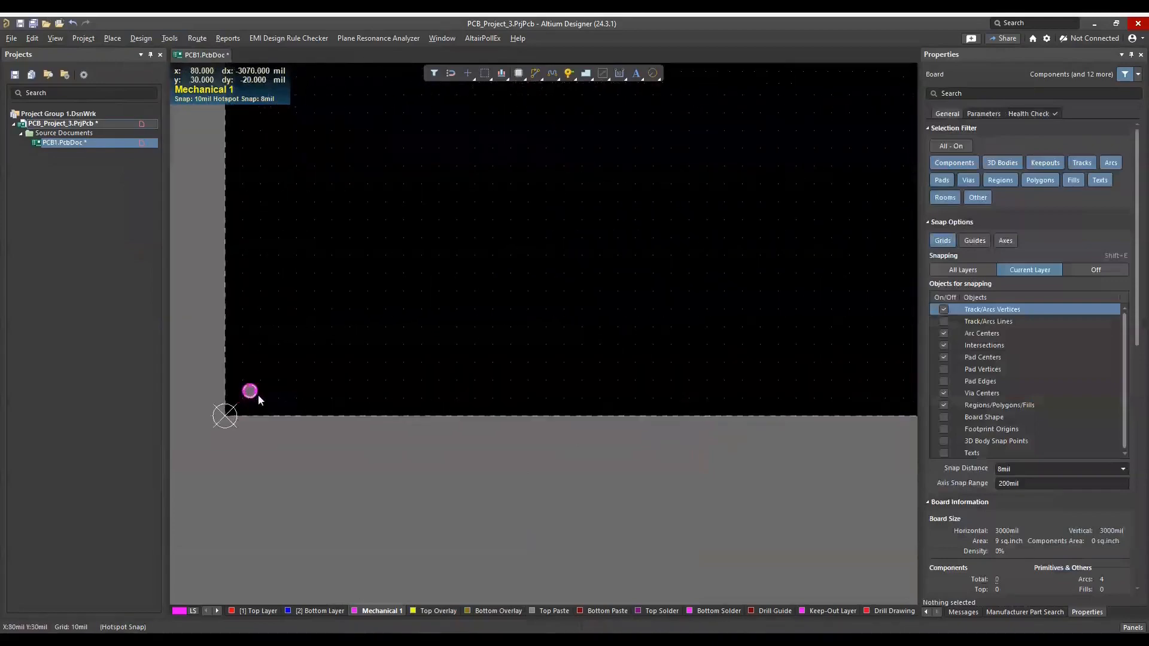
pyautogui.keyDown('ctrl'); pyautogui.scroll(-2, 372, 397); pyautogui.keyUp('ctrl')
pyautogui.moveTo(699, 318); pyautogui.dragTo(783, 468, button='right')
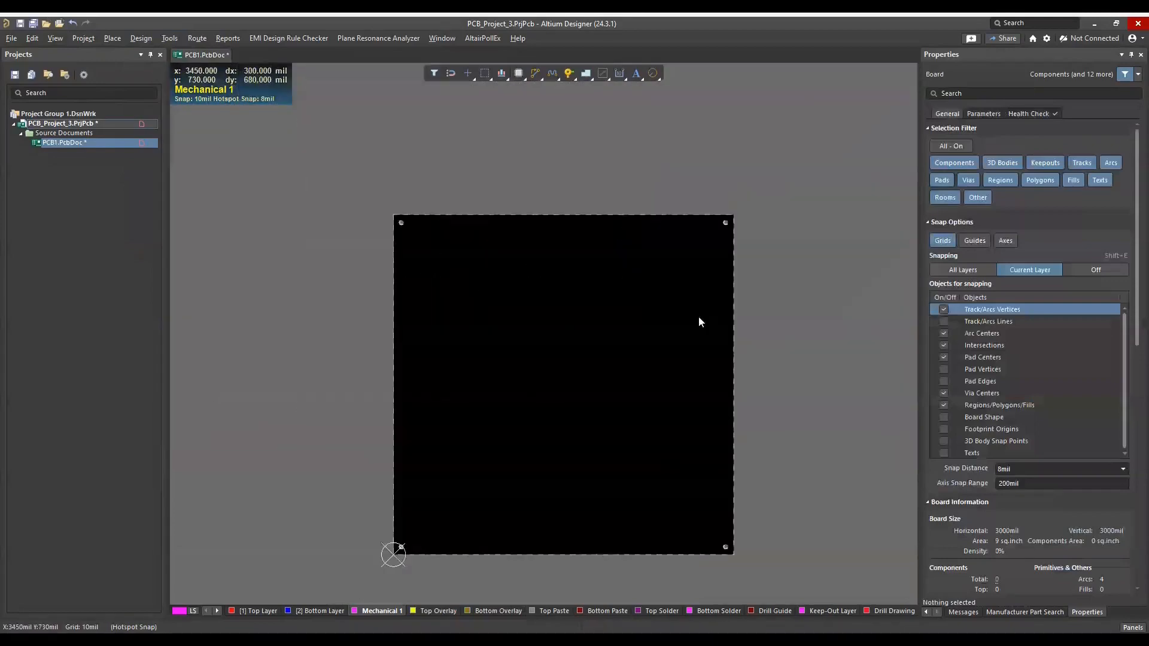
pyautogui.press('1')
pyautogui.keyDown('ctrl'); pyautogui.scroll(2, 728, 299); pyautogui.keyUp('ctrl')
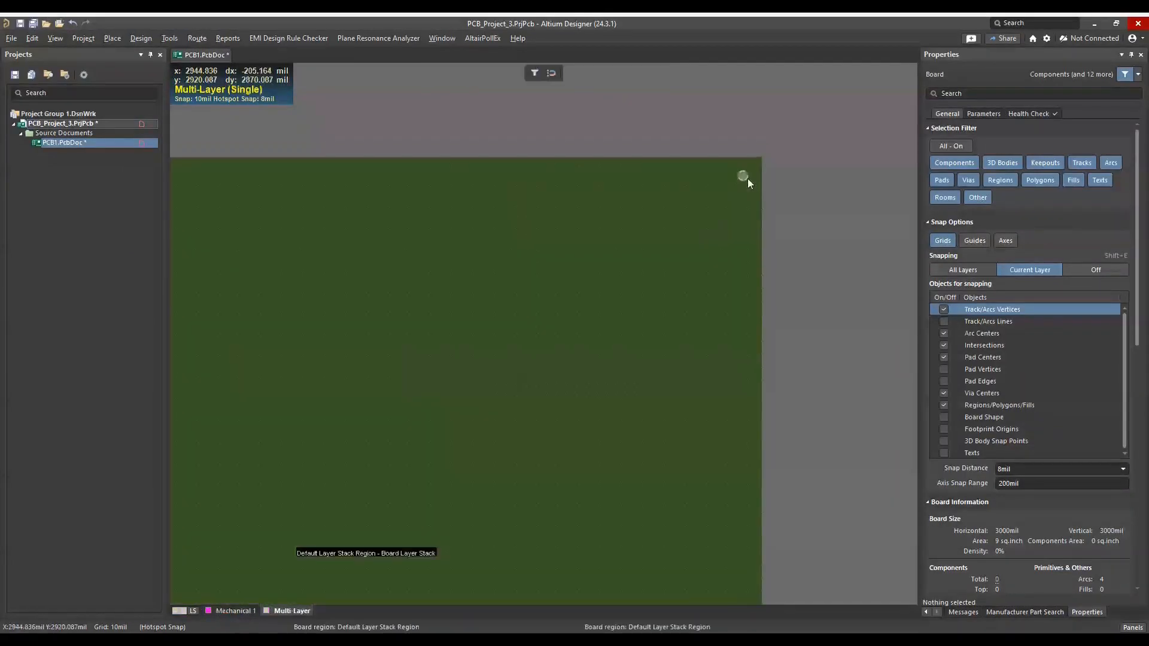
pyautogui.keyDown('ctrl'); pyautogui.scroll(-2, 748, 179); pyautogui.keyUp('ctrl')
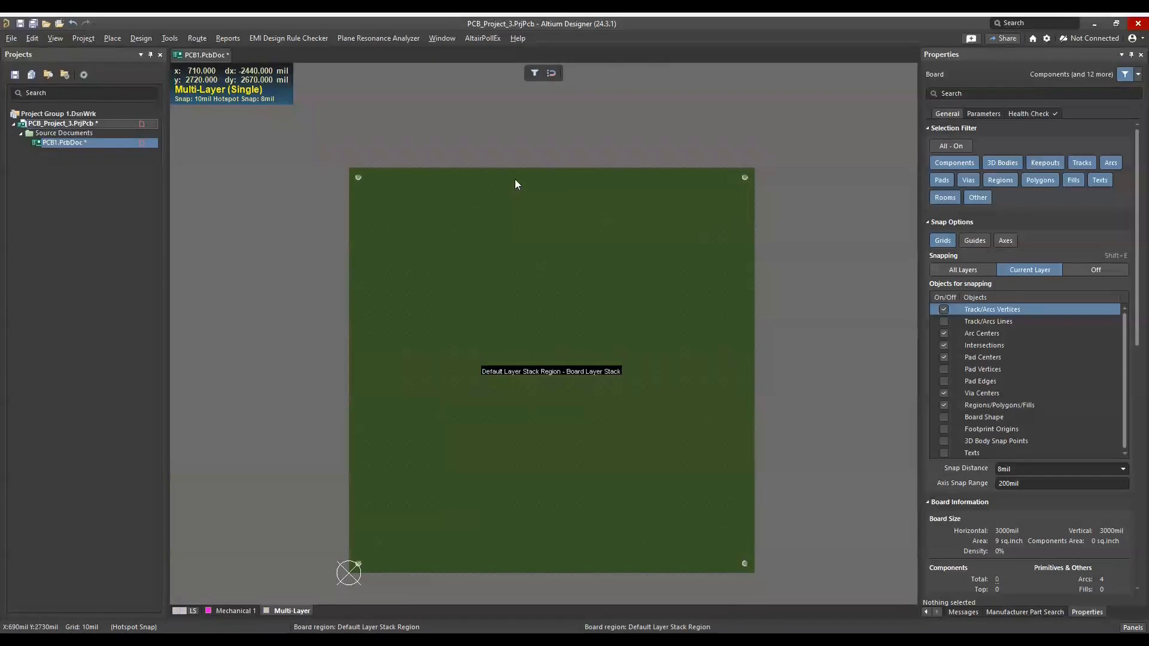
pyautogui.moveTo(648, 394); pyautogui.dragTo(636, 351, button='right')
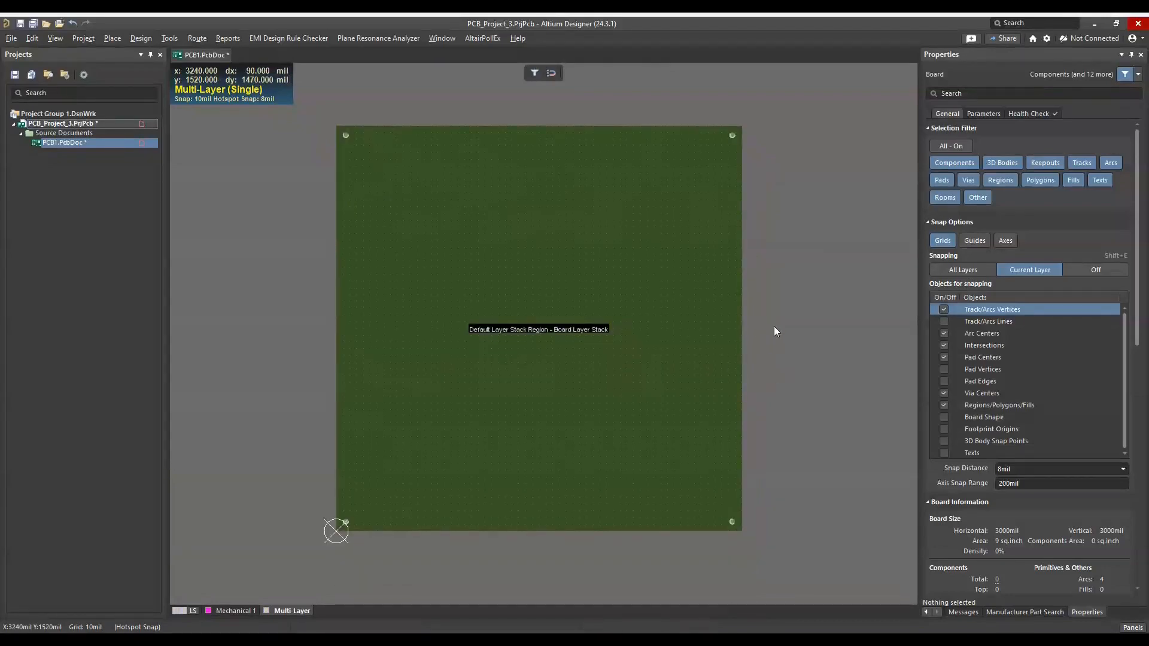
# Return to the 2D layout view and create primitives from the board shape on Mechanical 1.
pyautogui.hotkey('shift', 's')
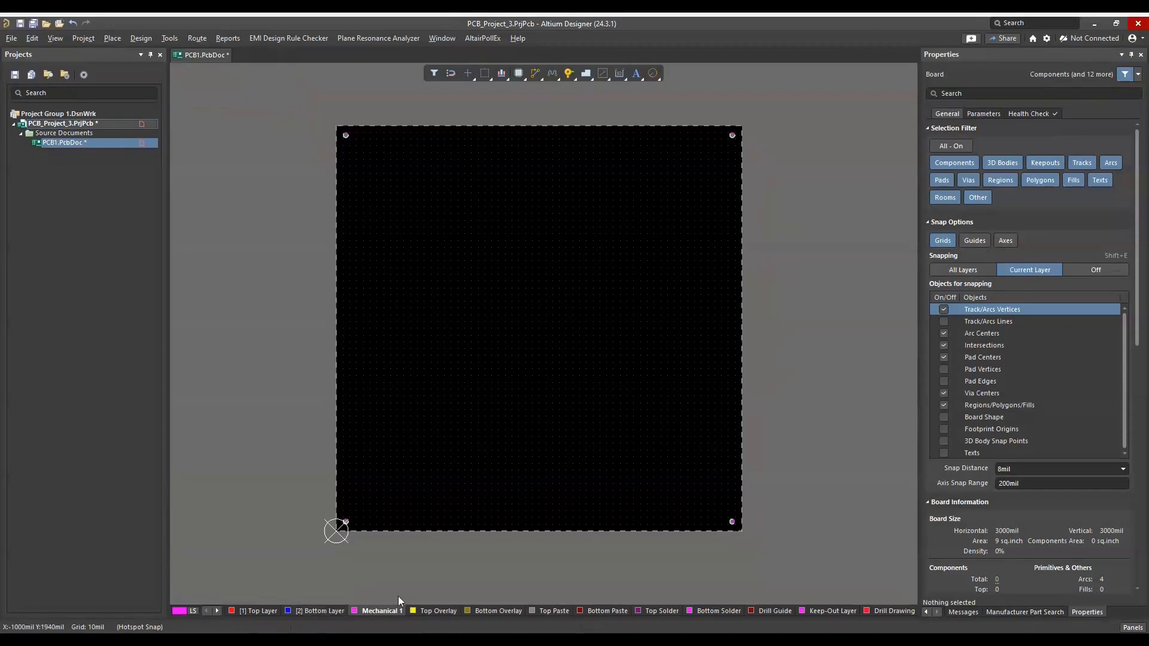
pyautogui.click(141, 39)
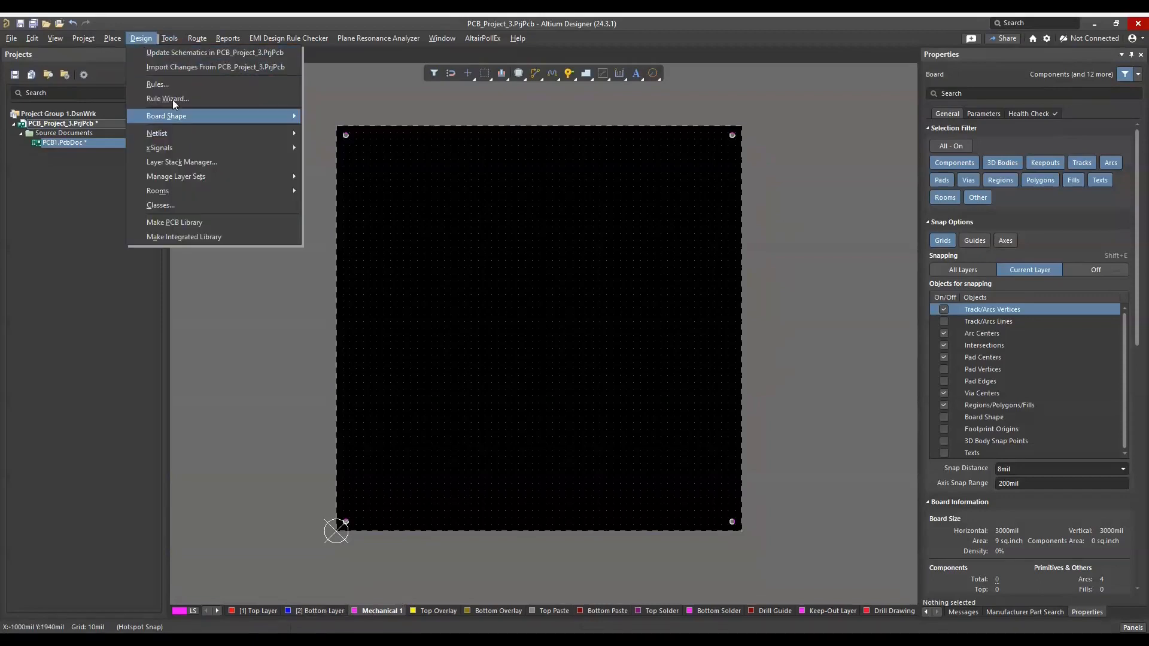
pyautogui.moveTo(188, 118)
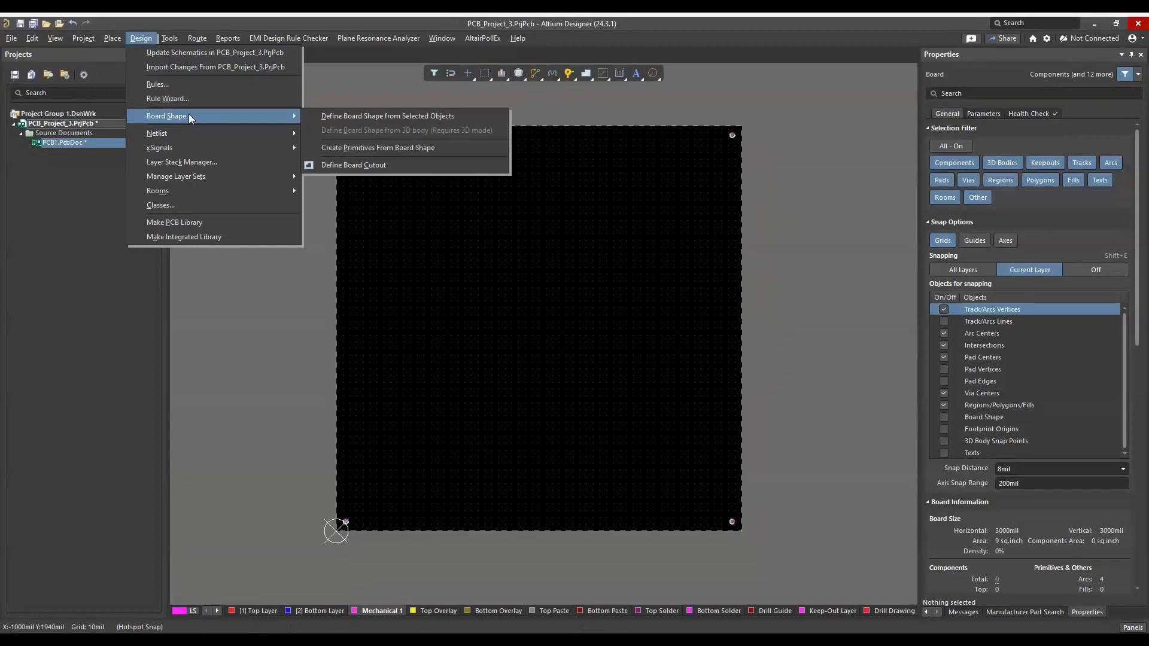
pyautogui.click(440, 154)
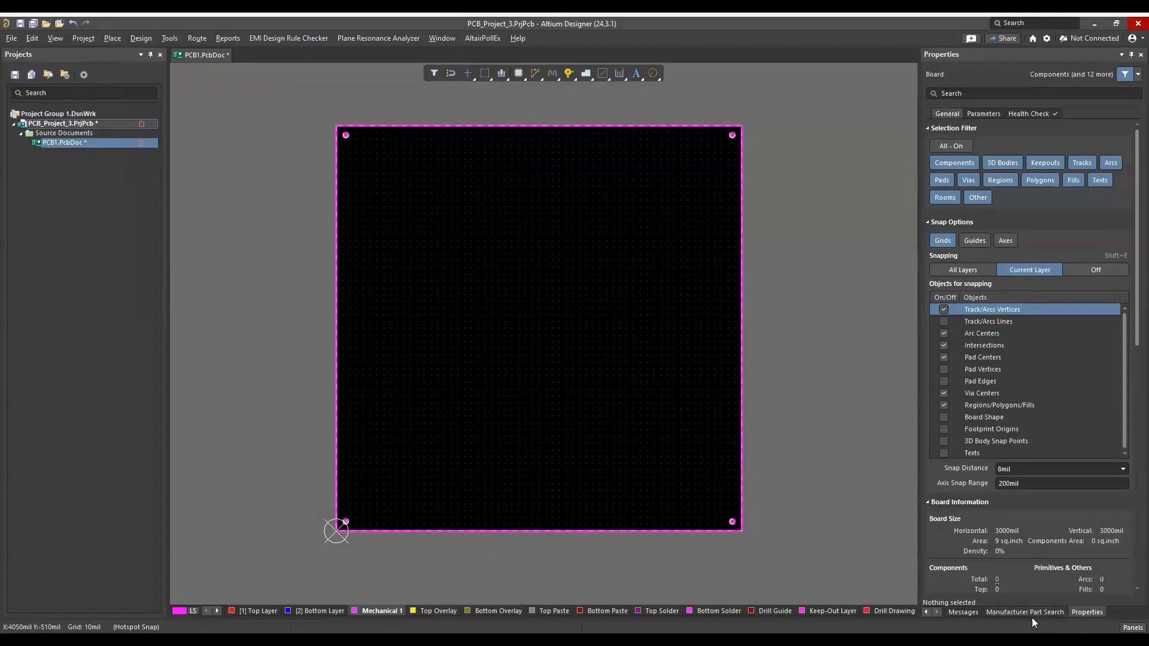
# Rename the Mechanical 1 layer to "Mechanical 1-Board Outline" in View Configuration.
pyautogui.click(1131, 628)
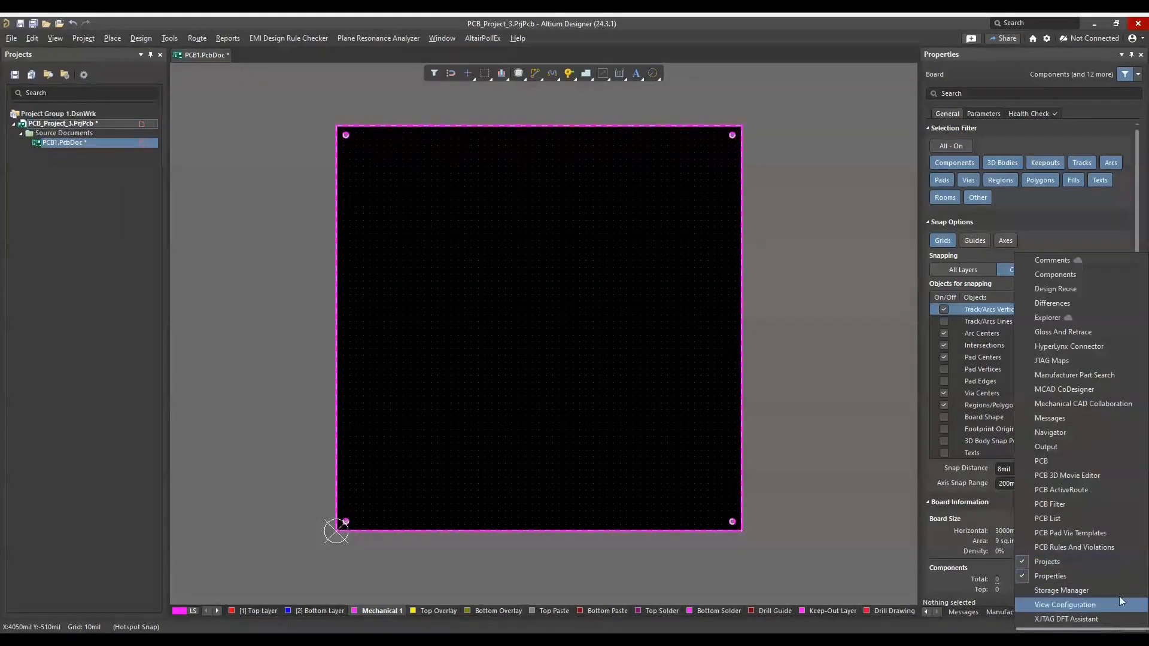
pyautogui.click(1119, 604)
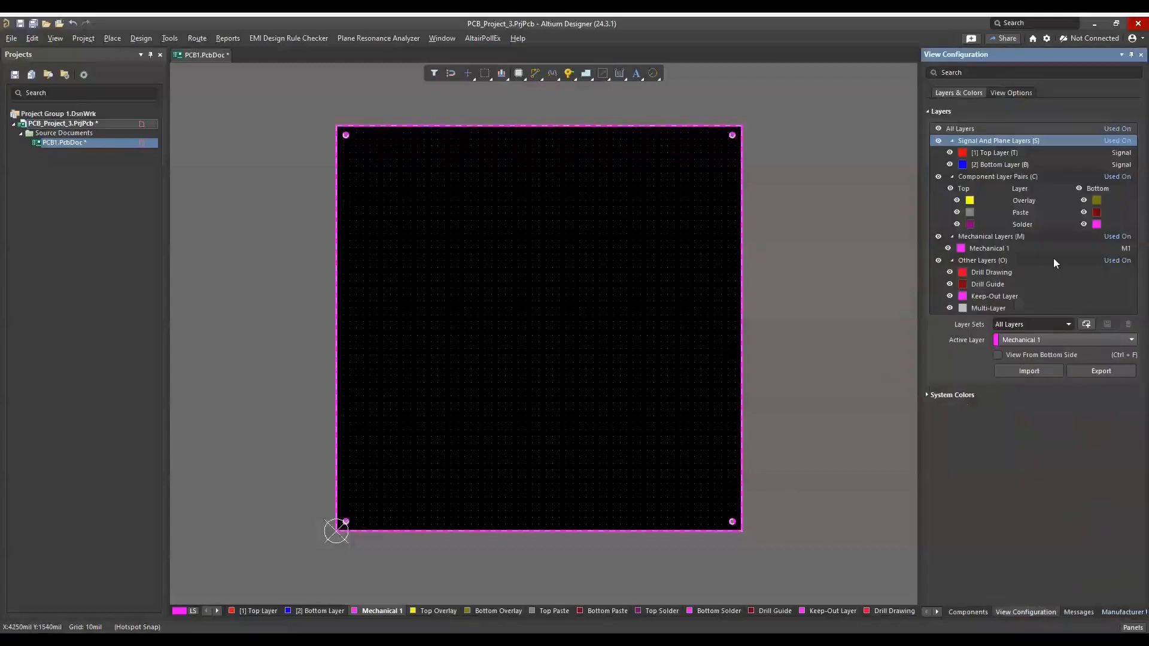
pyautogui.click(1032, 248)
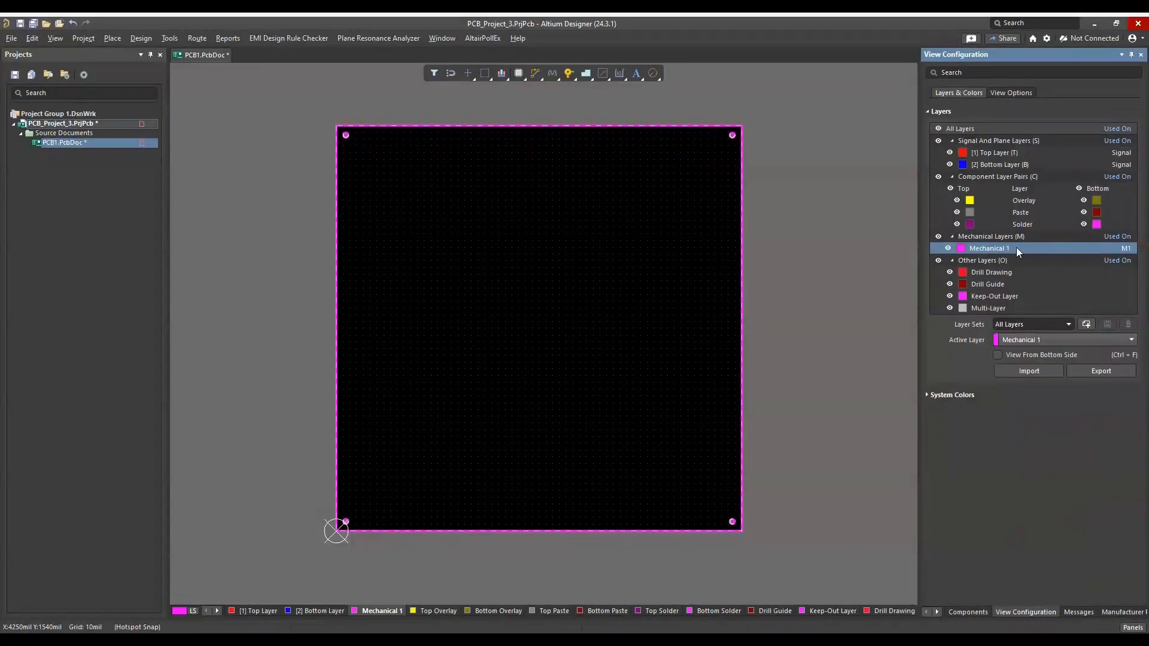
pyautogui.rightClick(1016, 248)
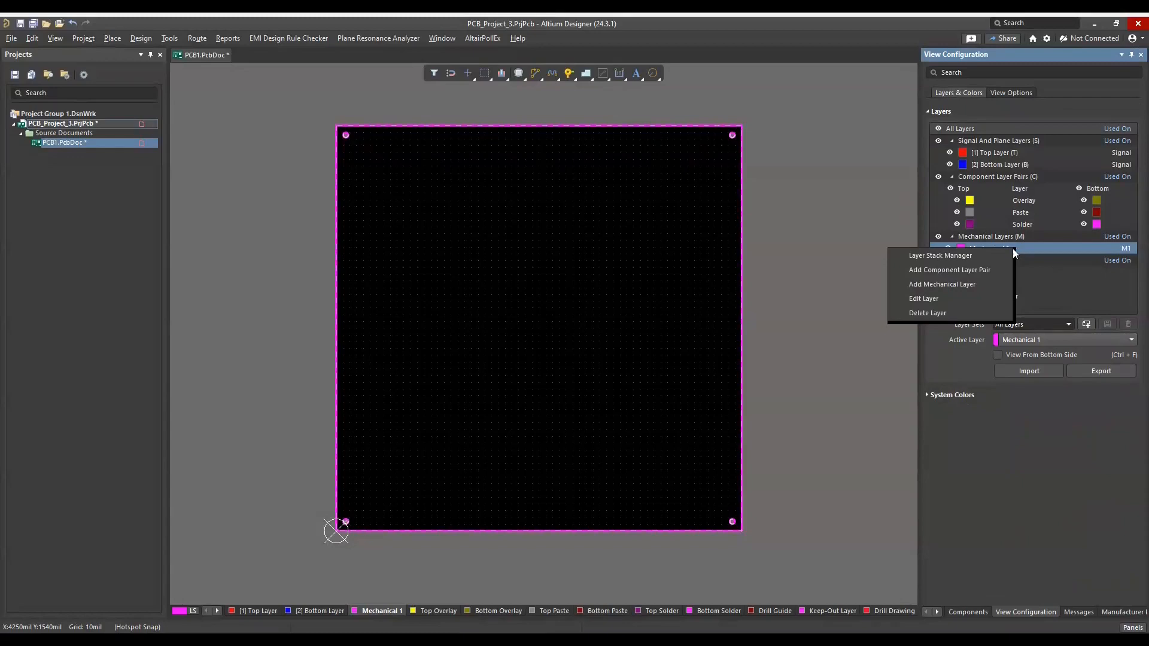
pyautogui.click(979, 295)
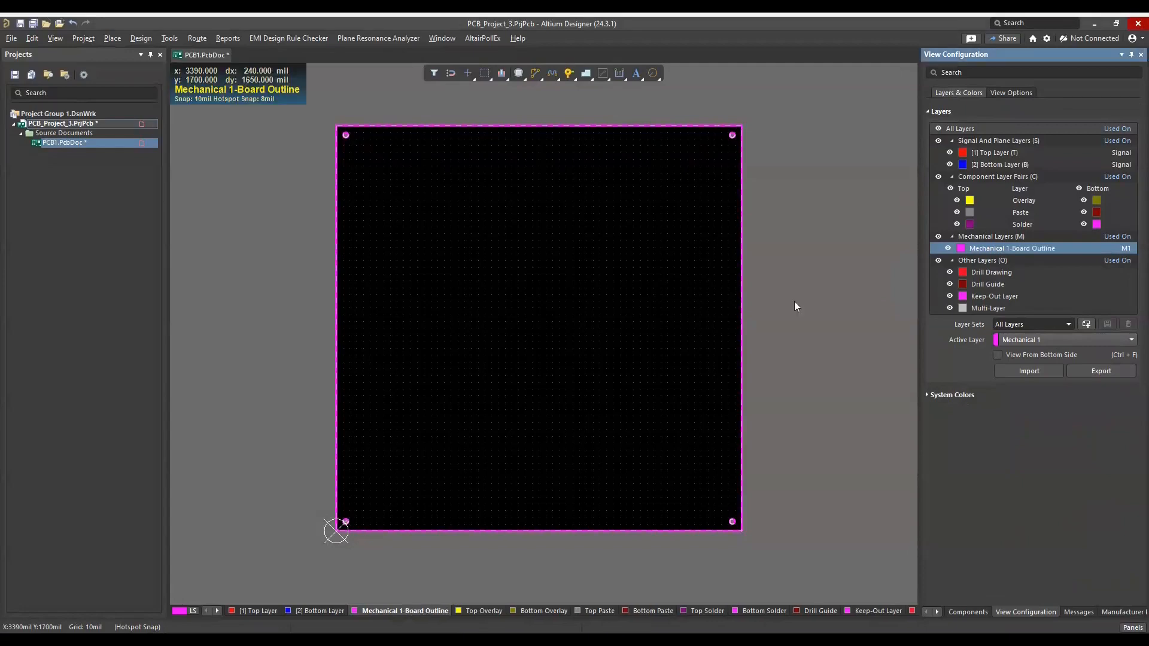
pyautogui.keyDown('ctrl'); pyautogui.scroll(2, 795, 301); pyautogui.keyUp('ctrl')
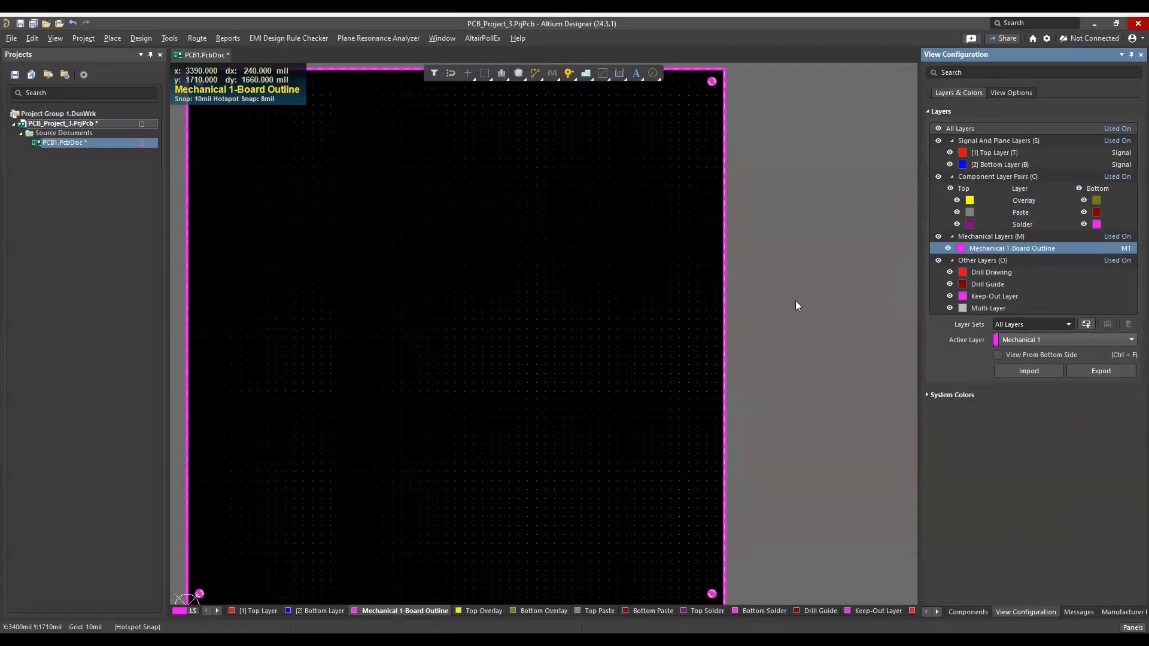
pyautogui.keyDown('ctrl'); pyautogui.scroll(-2, 795, 300); pyautogui.keyUp('ctrl')
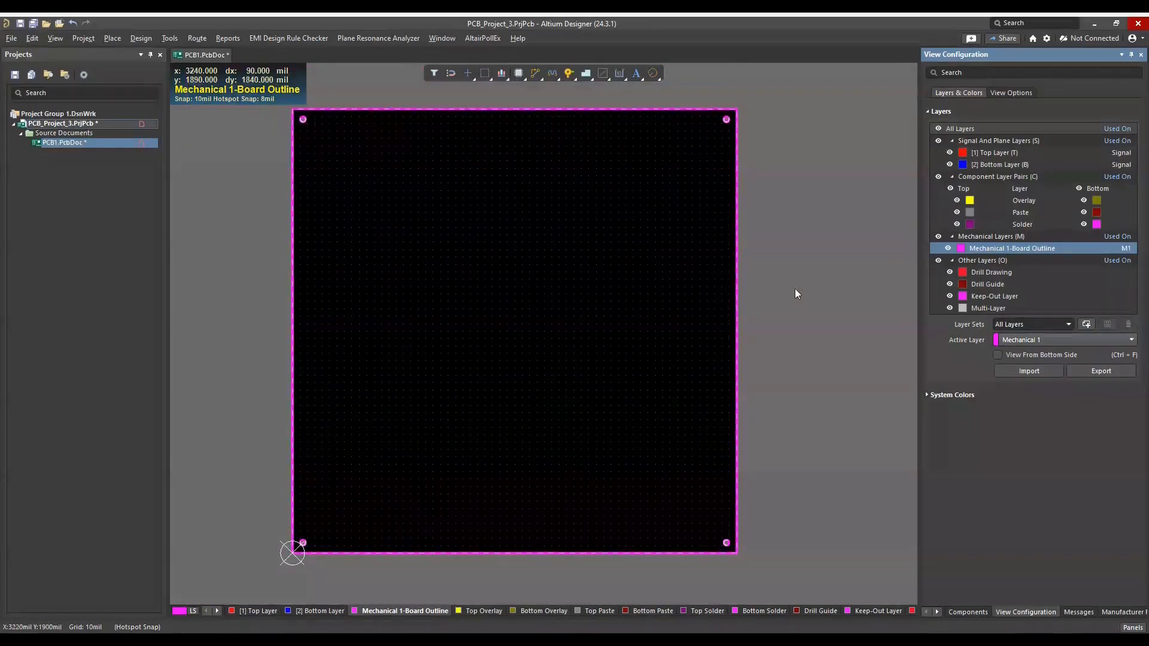